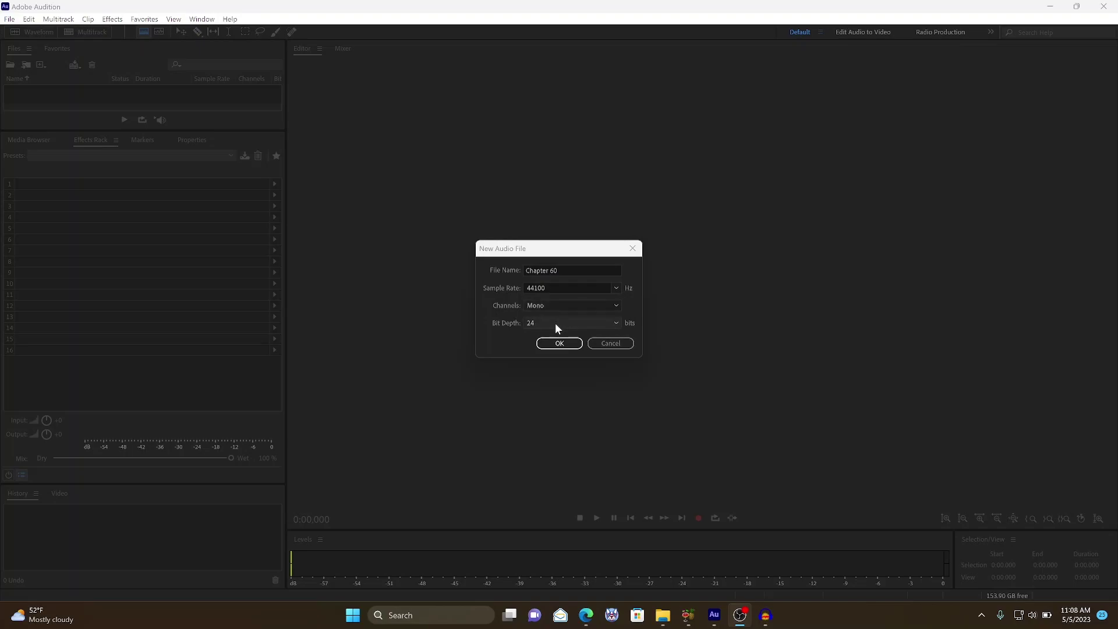
Create a new mono audio file named Chapter 60 at 44100 Hz and 24 bits
{"action": "left_click", "coordinate": [557, 344]}
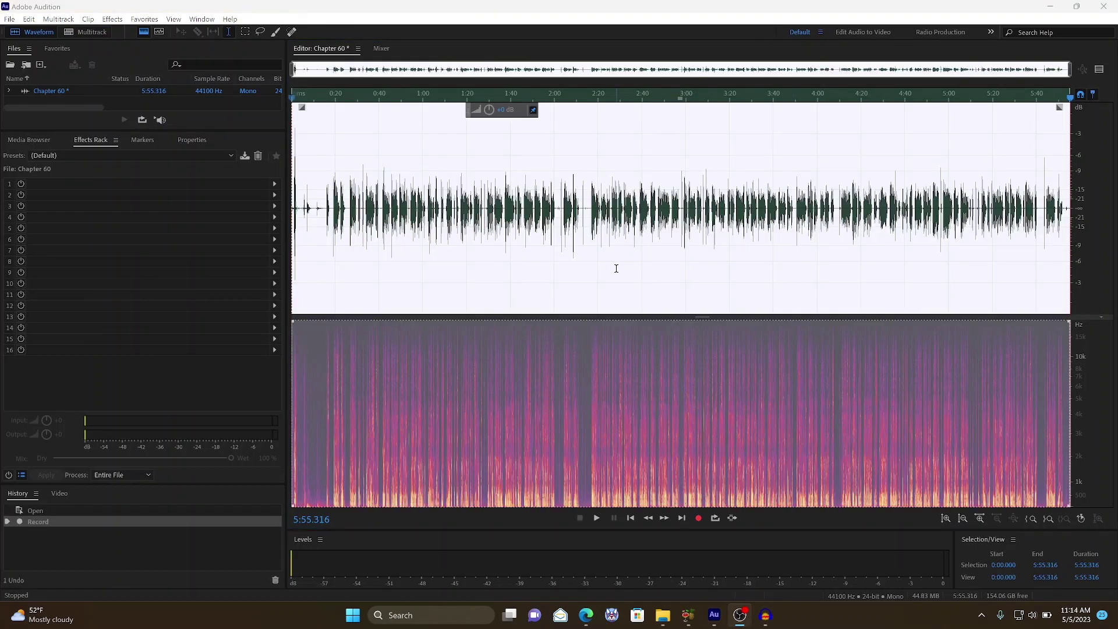
Copy about 0.86 s of clean room tone, starting at about 0:14.5, from the quiet gap before the narration begins
{"action": "left_click", "coordinate": [618, 267]}
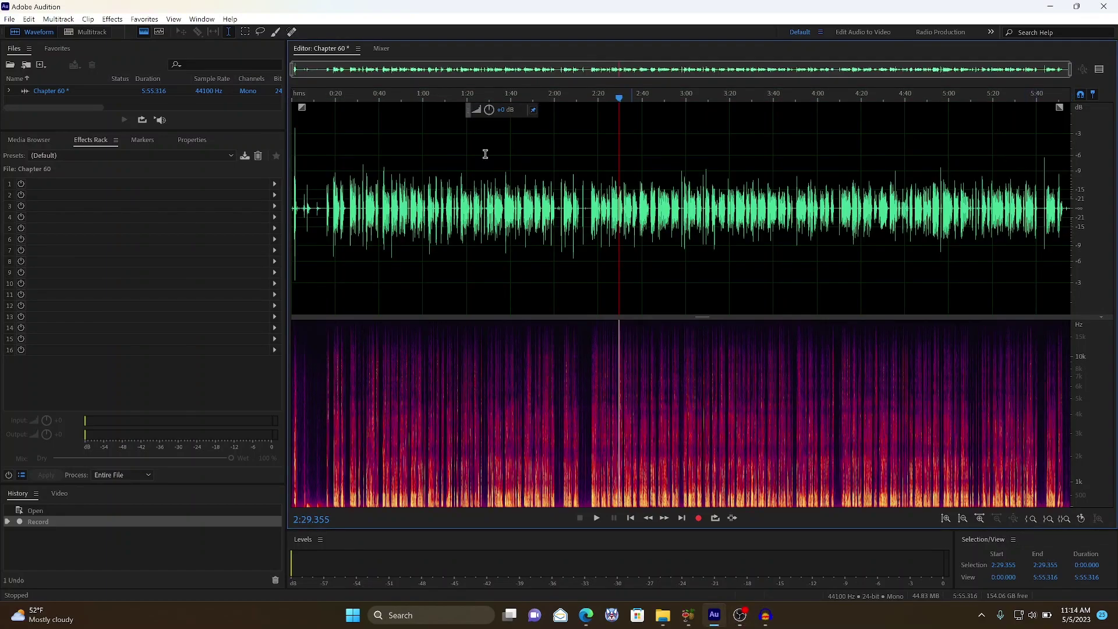
{"action": "left_click_drag", "start_coordinate": [1070, 69], "coordinate": [370, 65]}
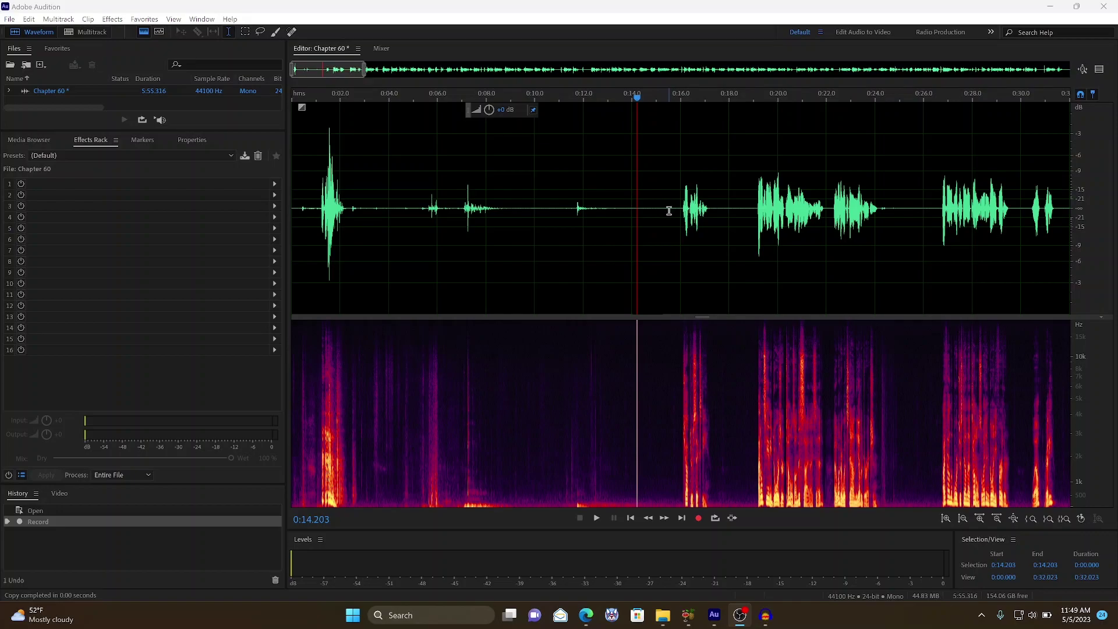
{"action": "left_click_drag", "start_coordinate": [668, 211], "coordinate": [636, 212]}
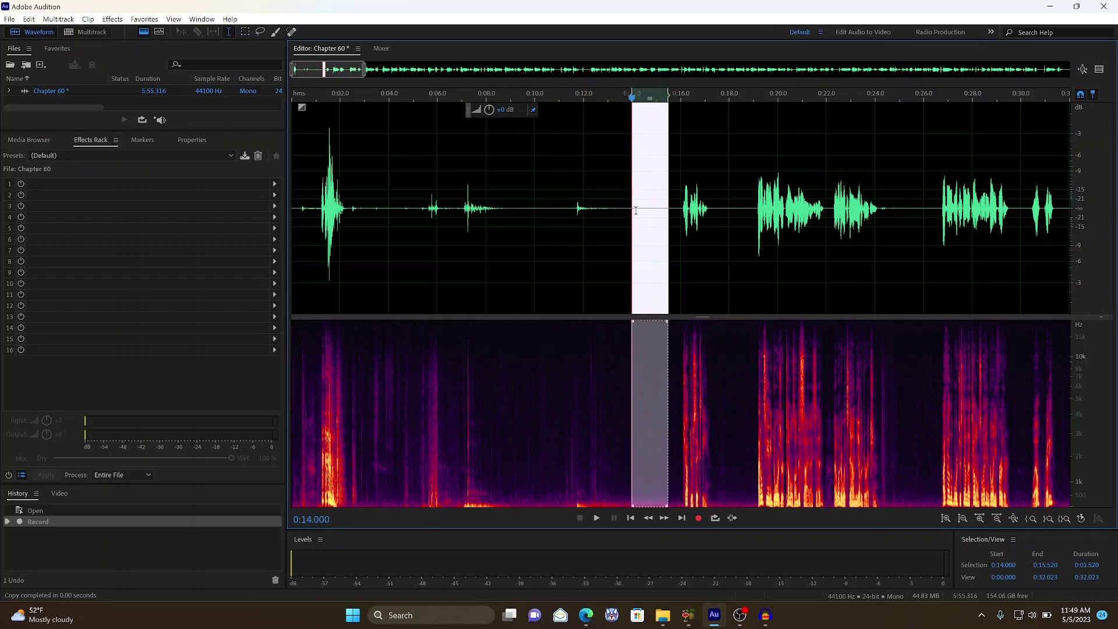
{"action": "left_click", "coordinate": [644, 210]}
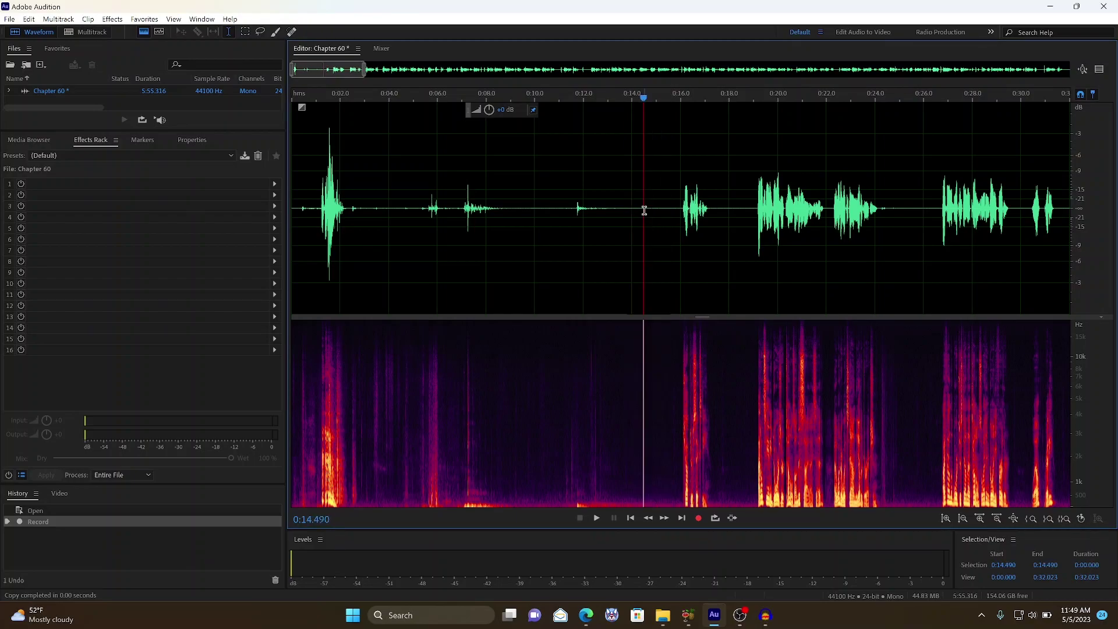
{"action": "left_click_drag", "start_coordinate": [645, 210], "coordinate": [665, 211]}
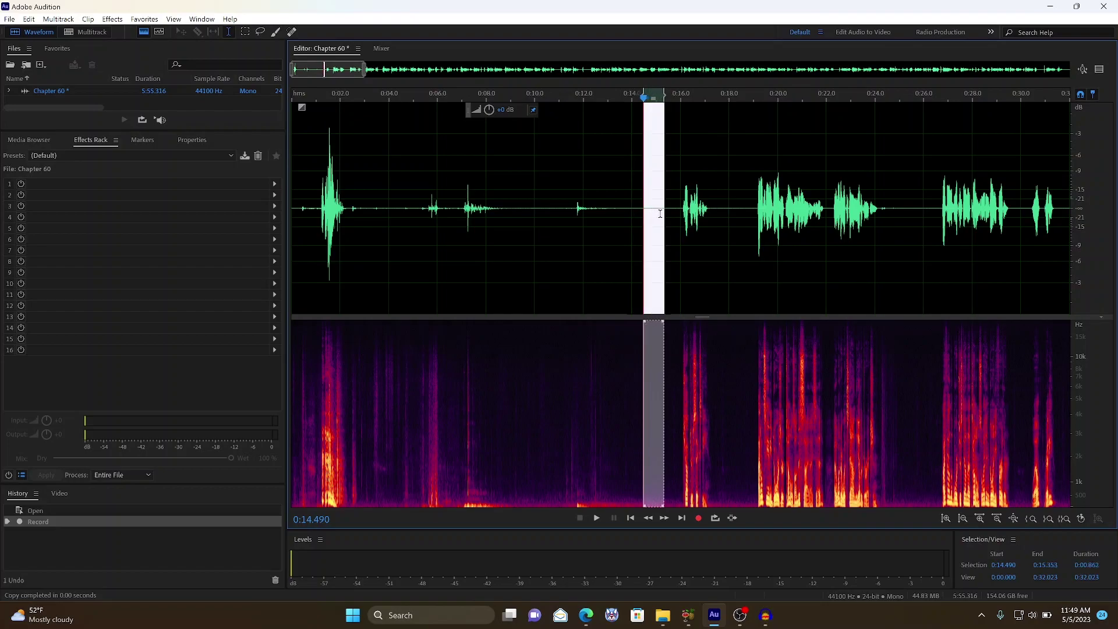
{"action": "right_click", "coordinate": [661, 215]}
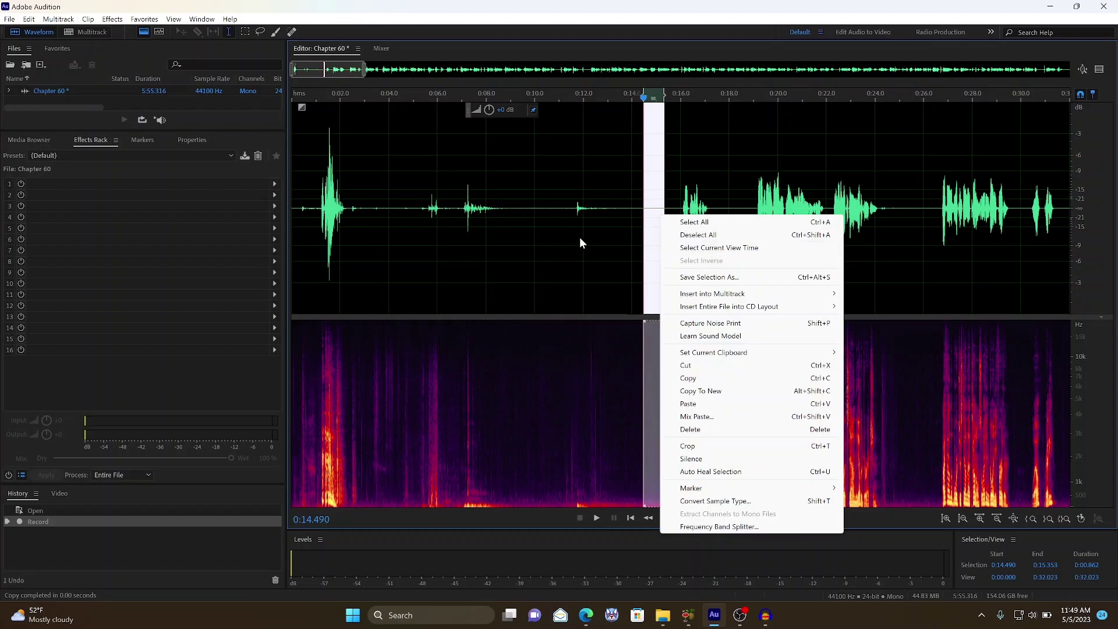
{"action": "left_click", "coordinate": [697, 383]}
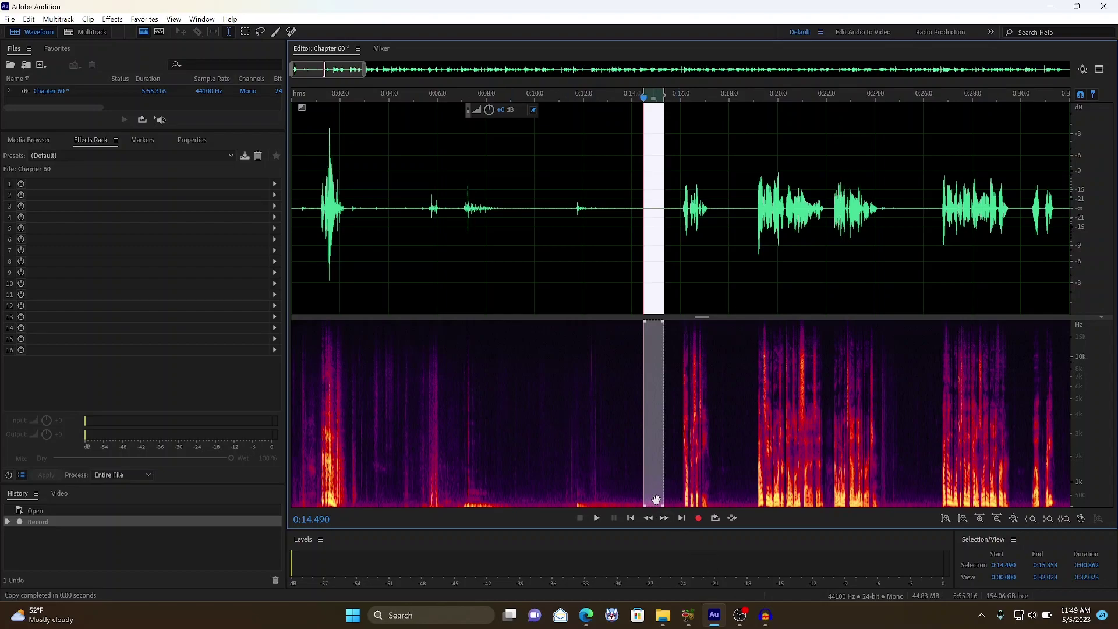
Paste the copied room tone over the opening noise up to about 0:14.9 and over the pause at about 0:10.6–0:11.6 in the shortened file
{"action": "left_click_drag", "start_coordinate": [652, 213], "coordinate": [290, 217]}
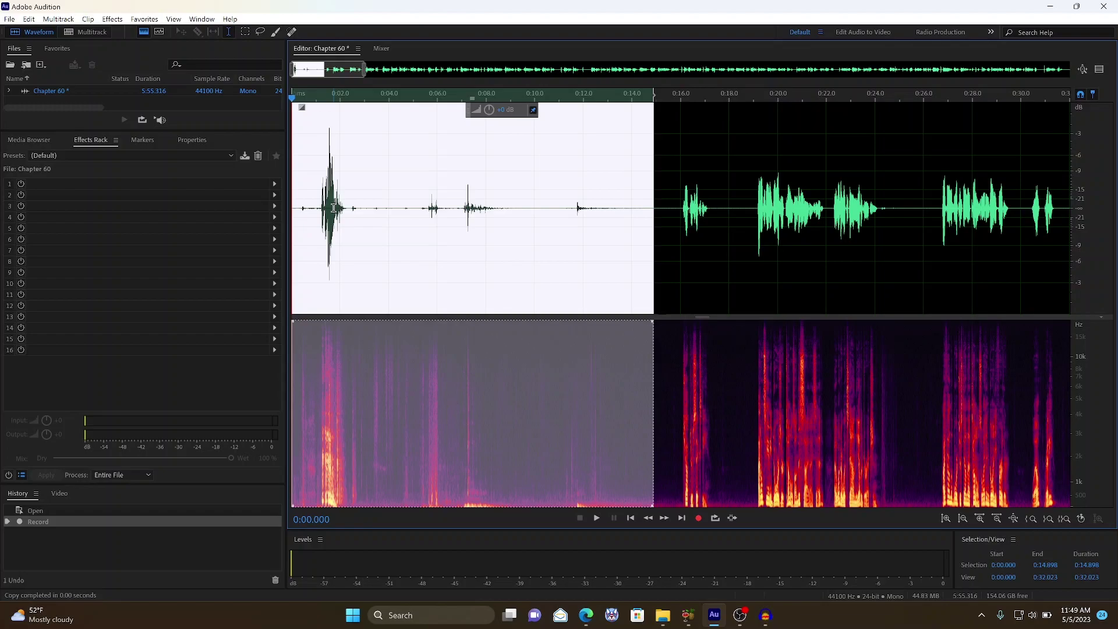
{"action": "key", "text": "ctrl+v"}
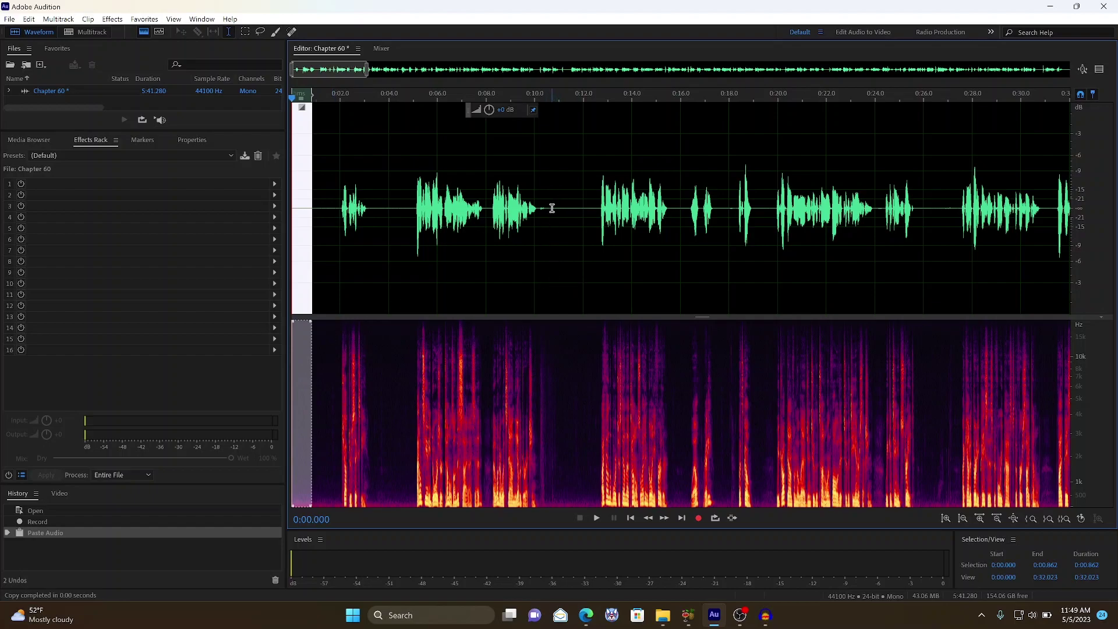
{"action": "left_click_drag", "start_coordinate": [549, 208], "coordinate": [574, 208]}
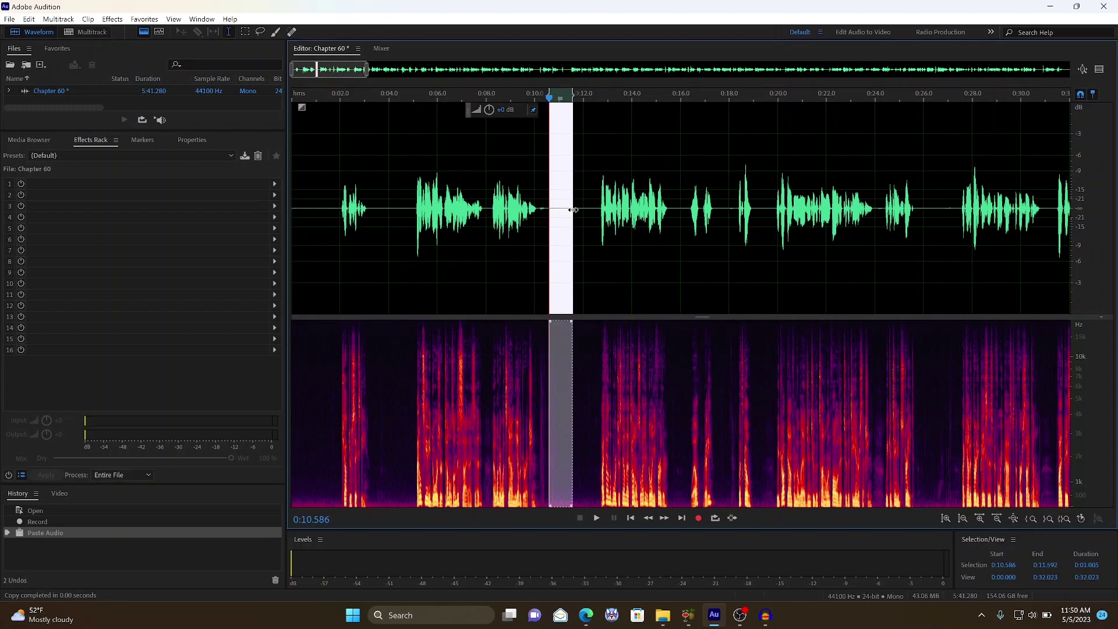
{"action": "key", "text": "ctrl+v"}
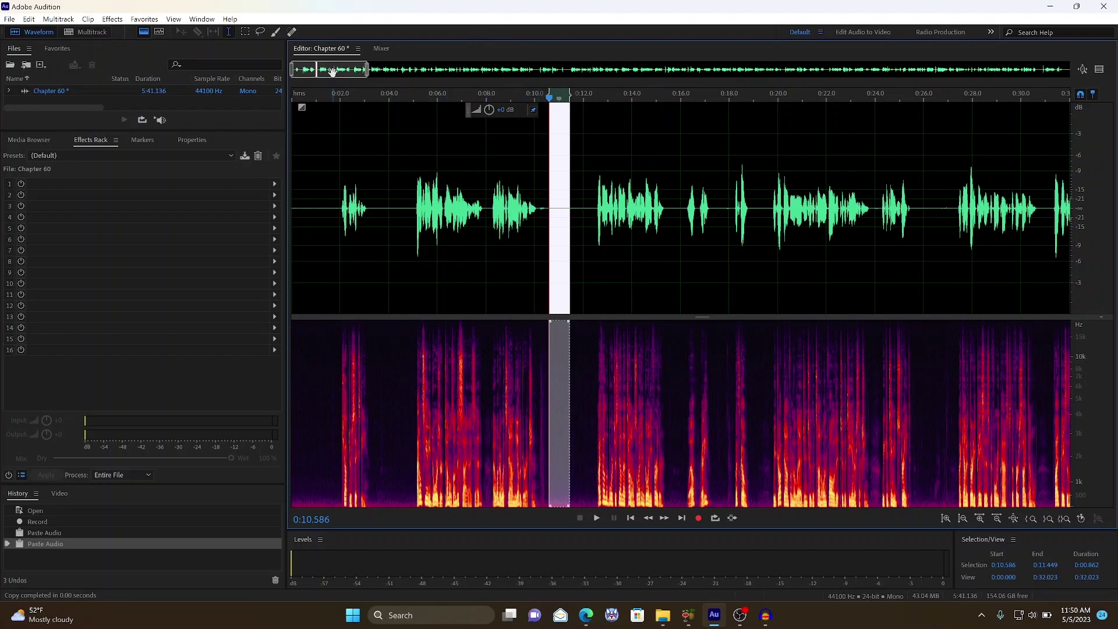
{"action": "left_click", "coordinate": [398, 161]}
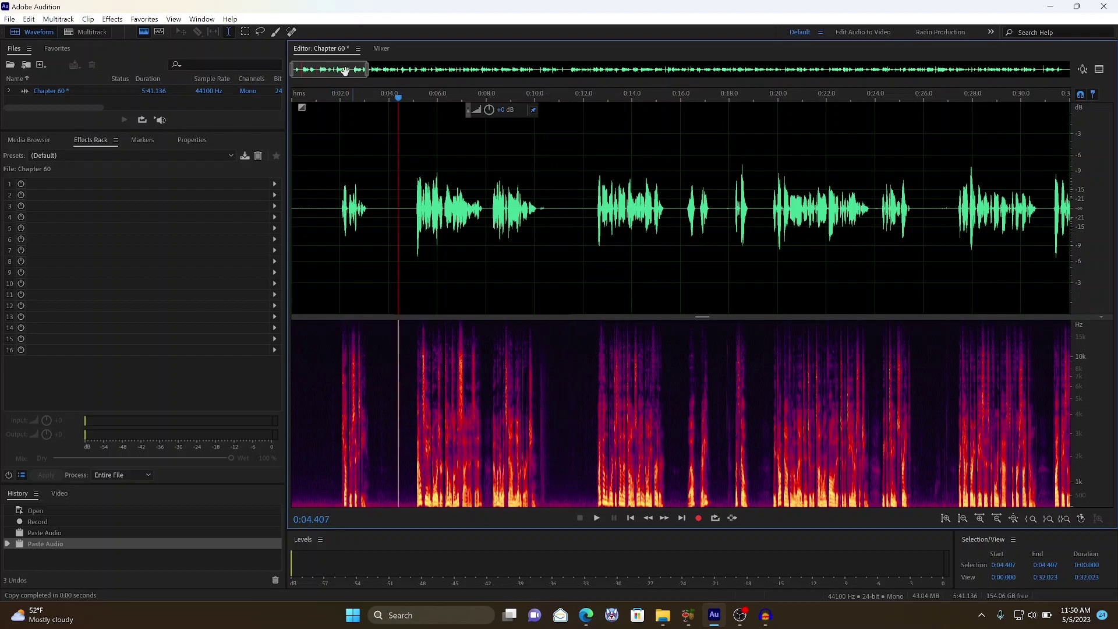
Compare the phrase at about 1:15.0–1:18.0 with the take at about 1:08.8–1:11.7, and examine the whole faulty stretch from 1:08.6 to 1:15.0
{"action": "left_click_drag", "start_coordinate": [340, 69], "coordinate": [477, 85]}
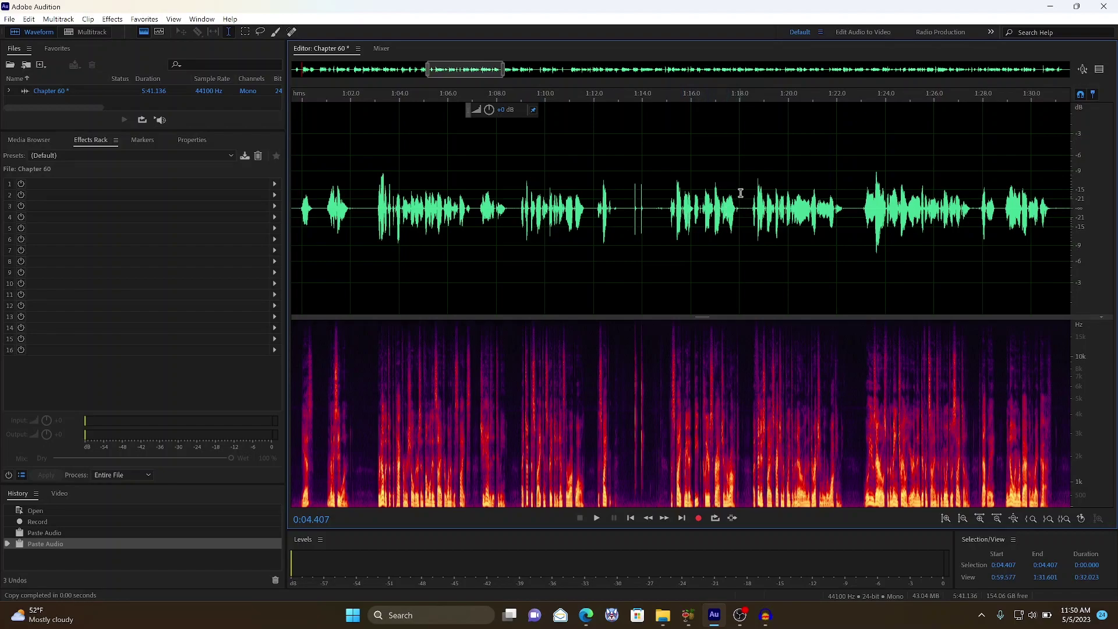
{"action": "left_click_drag", "start_coordinate": [741, 196], "coordinate": [666, 204]}
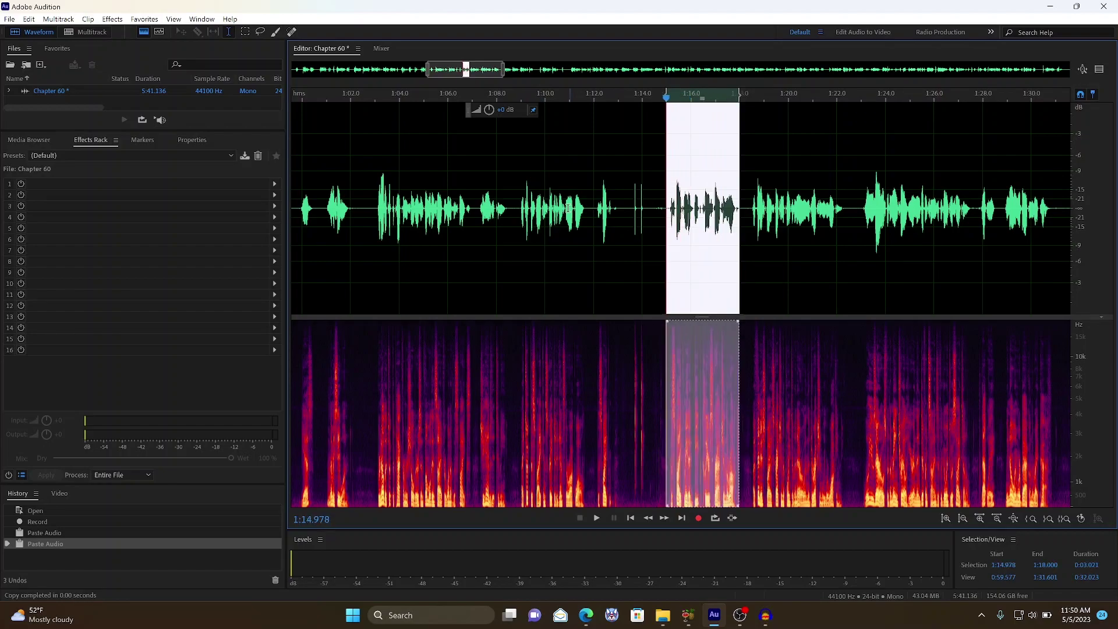
{"action": "left_click_drag", "start_coordinate": [516, 208], "coordinate": [587, 205]}
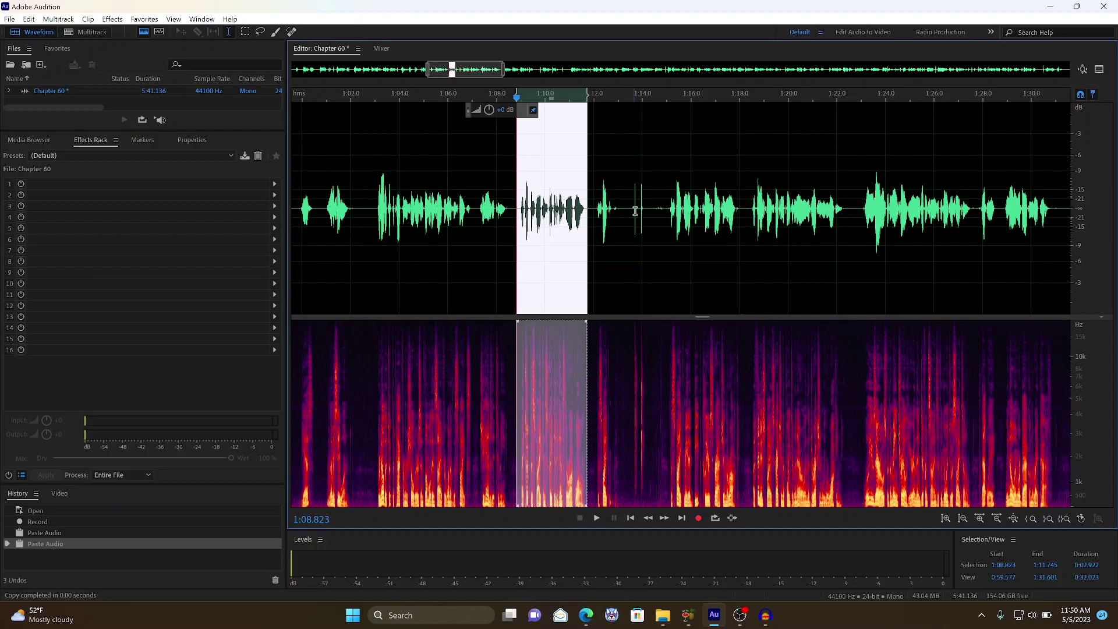
{"action": "left_click", "coordinate": [659, 244]}
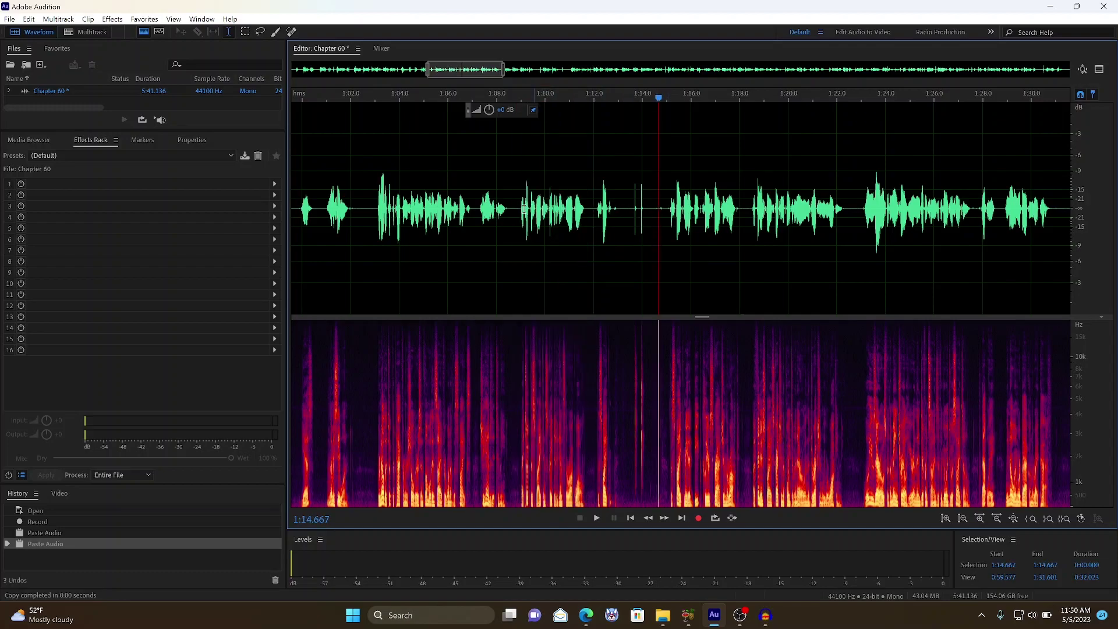
{"action": "left_click_drag", "start_coordinate": [666, 211], "coordinate": [511, 208]}
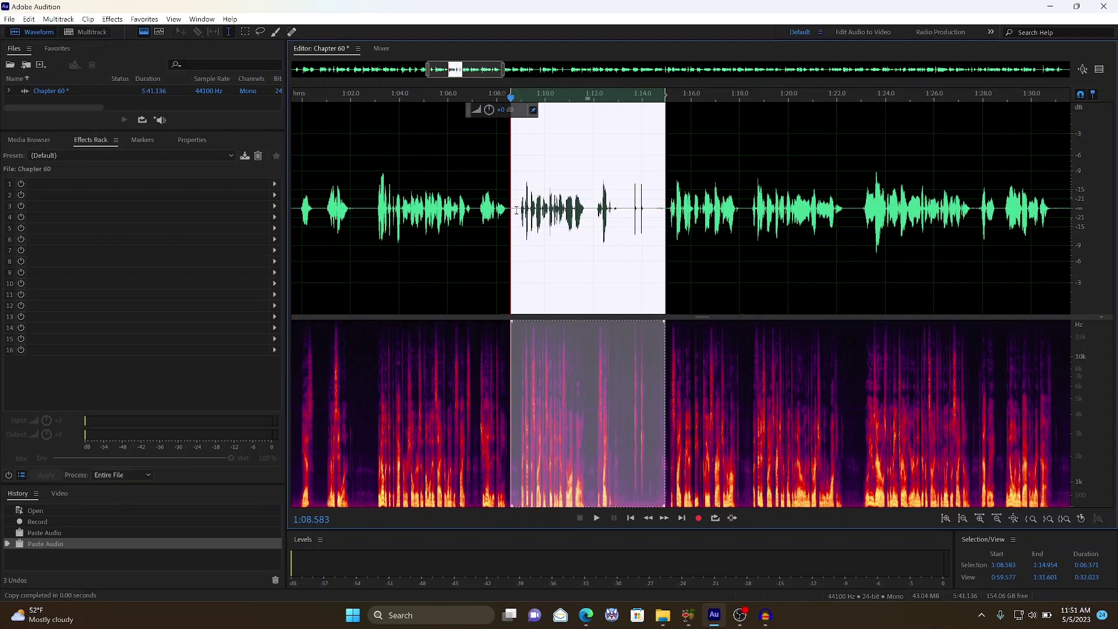
{"action": "left_click", "coordinate": [491, 253]}
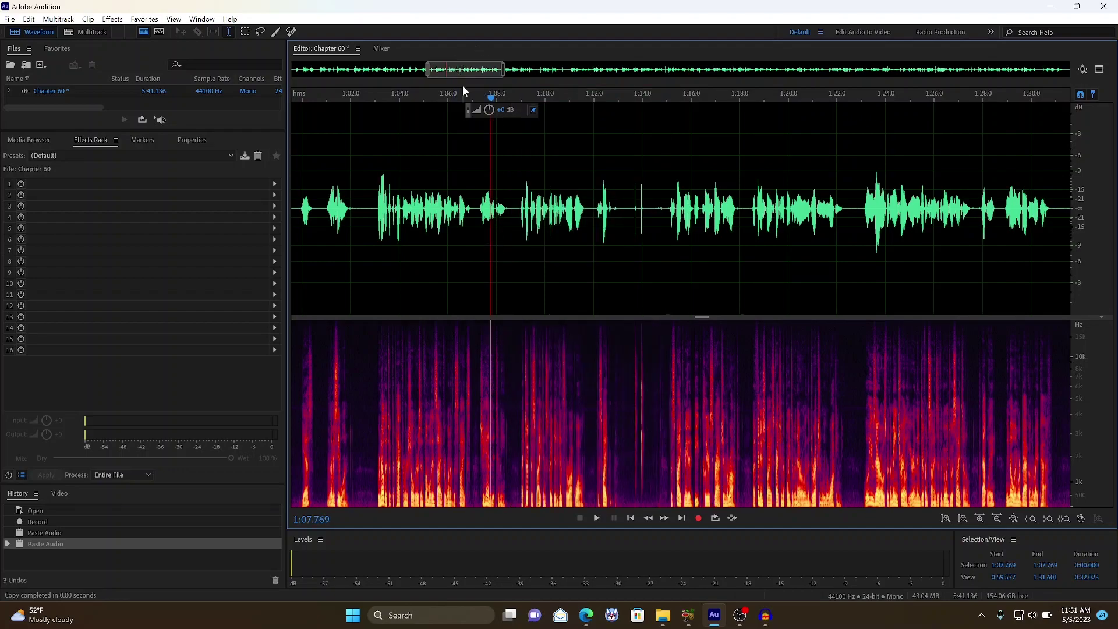
{"action": "left_click_drag", "start_coordinate": [465, 71], "coordinate": [331, 71]}
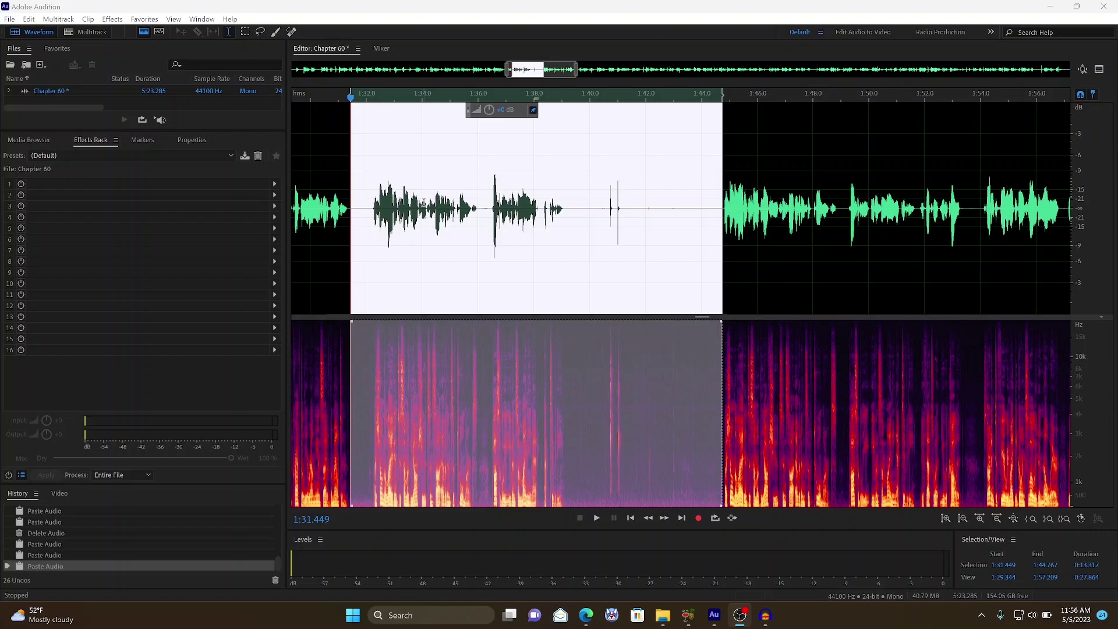
Replace the mistaken passage from about 1:31.4 to 1:44.7 with the copied room tone, and play back from the join
{"action": "left_click", "coordinate": [412, 182]}
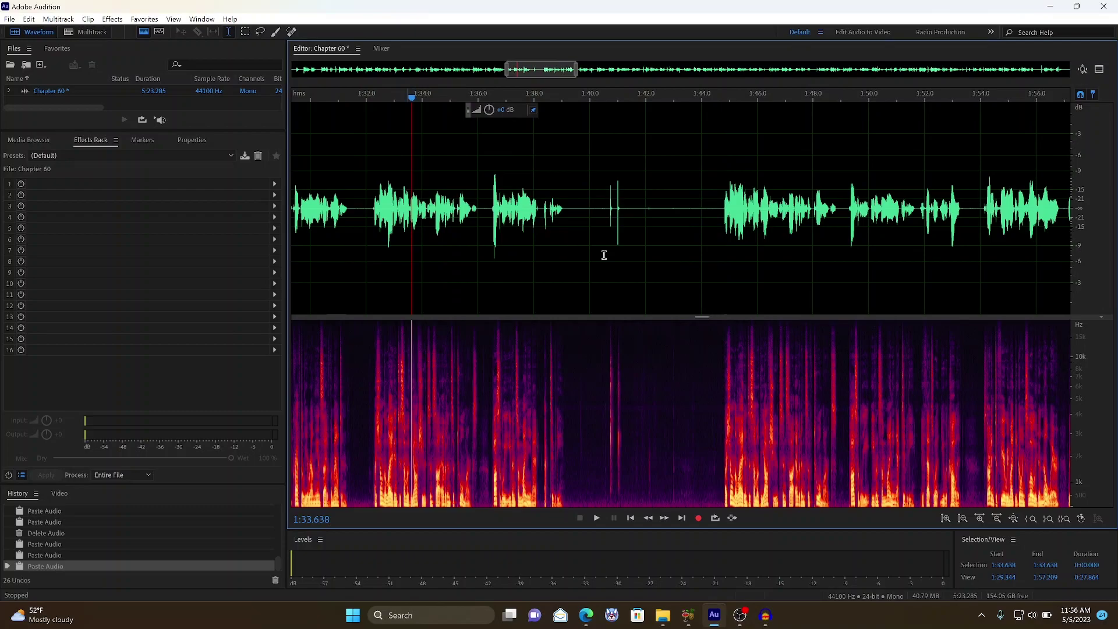
{"action": "left_click_drag", "start_coordinate": [720, 205], "coordinate": [352, 211]}
{"action": "key", "text": "ctrl+v"}
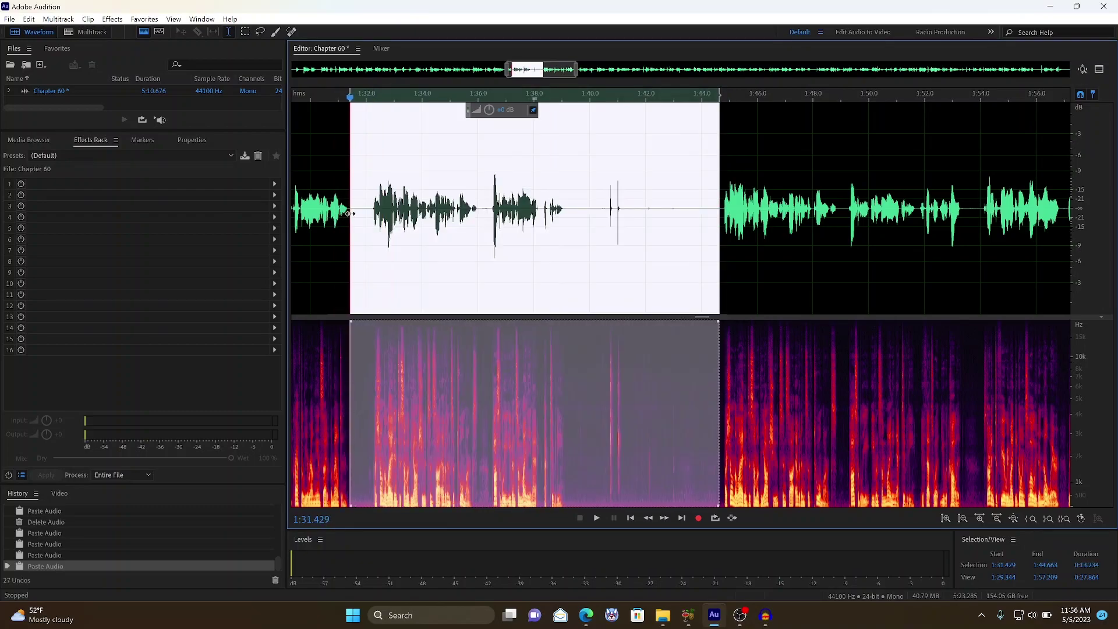
{"action": "left_click", "coordinate": [359, 202]}
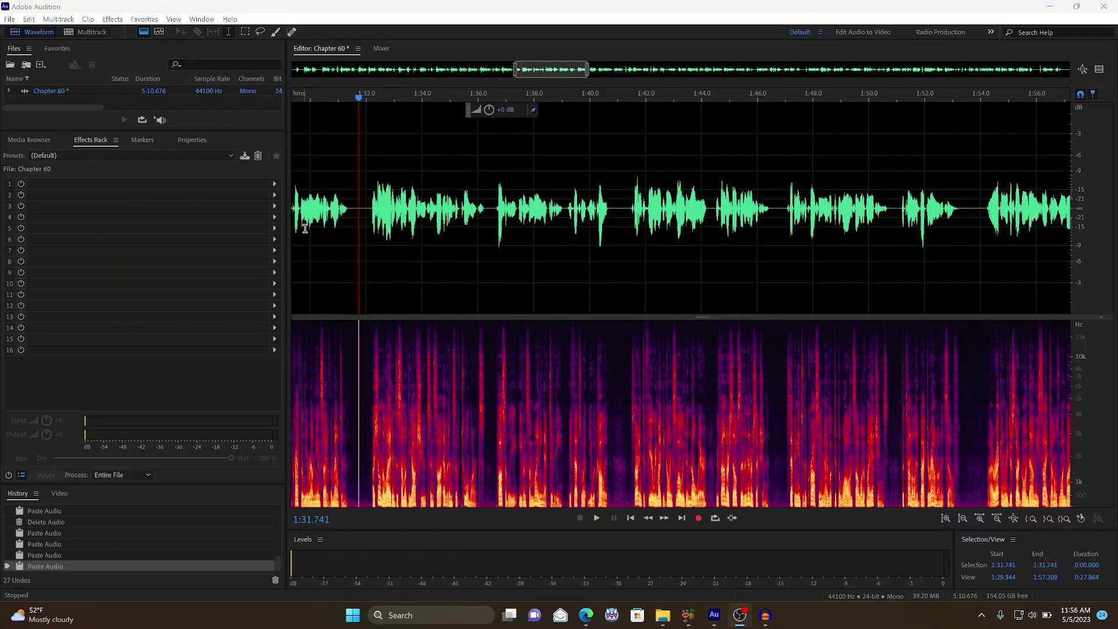
{"action": "left_click", "coordinate": [352, 198]}
{"action": "key", "text": "space"}
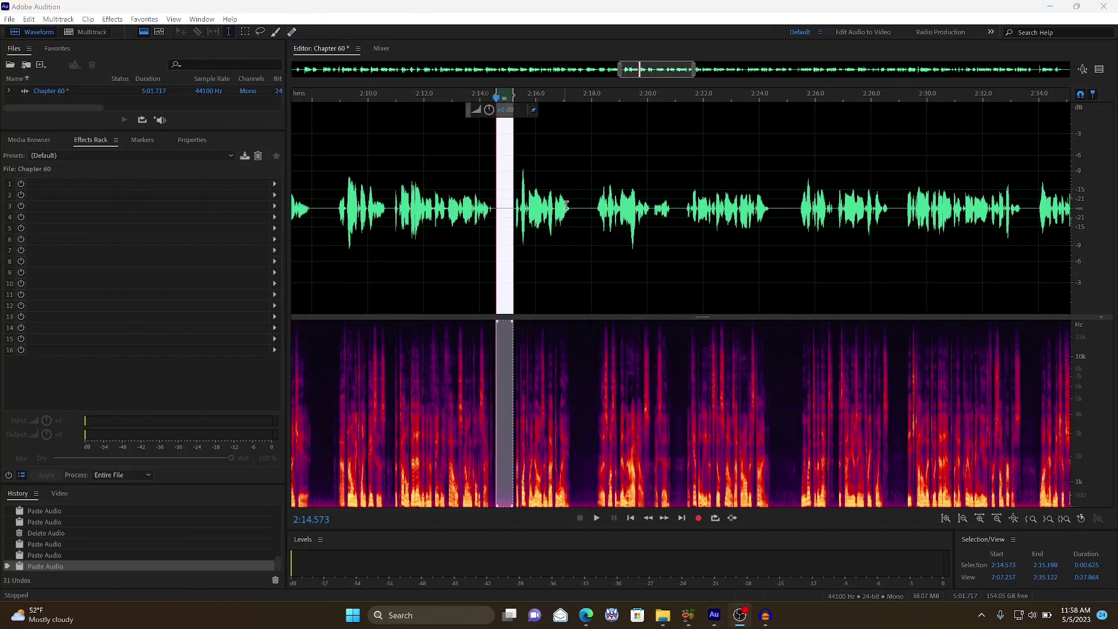
Try deleting the phrase from about 2:15.0 to 2:17.7, and undo the deletion
{"action": "left_click_drag", "start_coordinate": [582, 207], "coordinate": [506, 212]}
{"action": "left_click", "coordinate": [587, 211]}
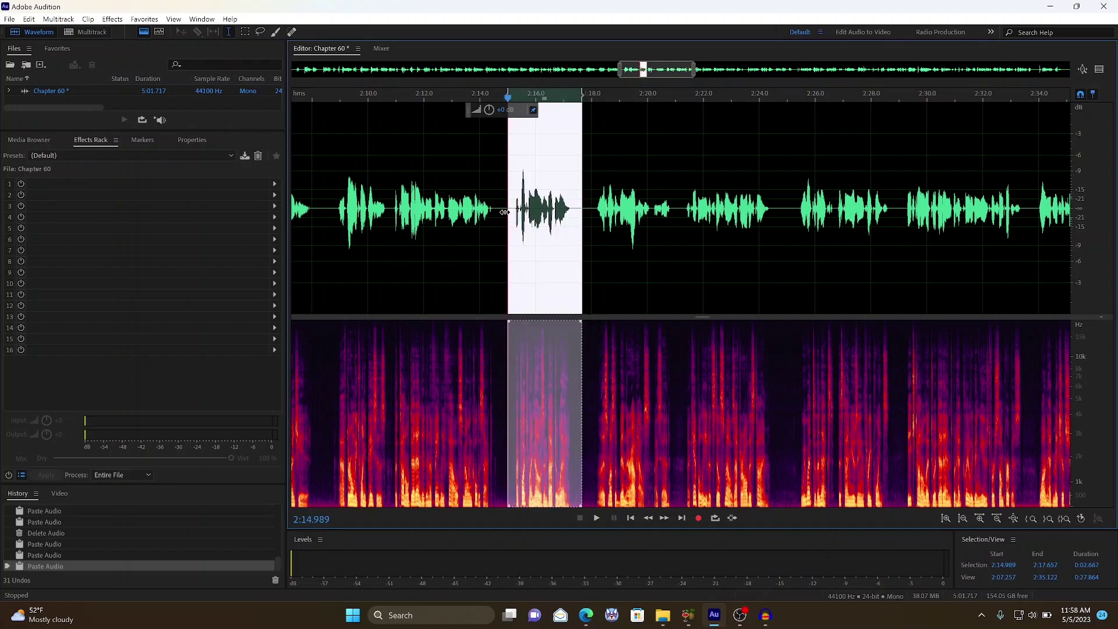
{"action": "key", "text": "Delete"}
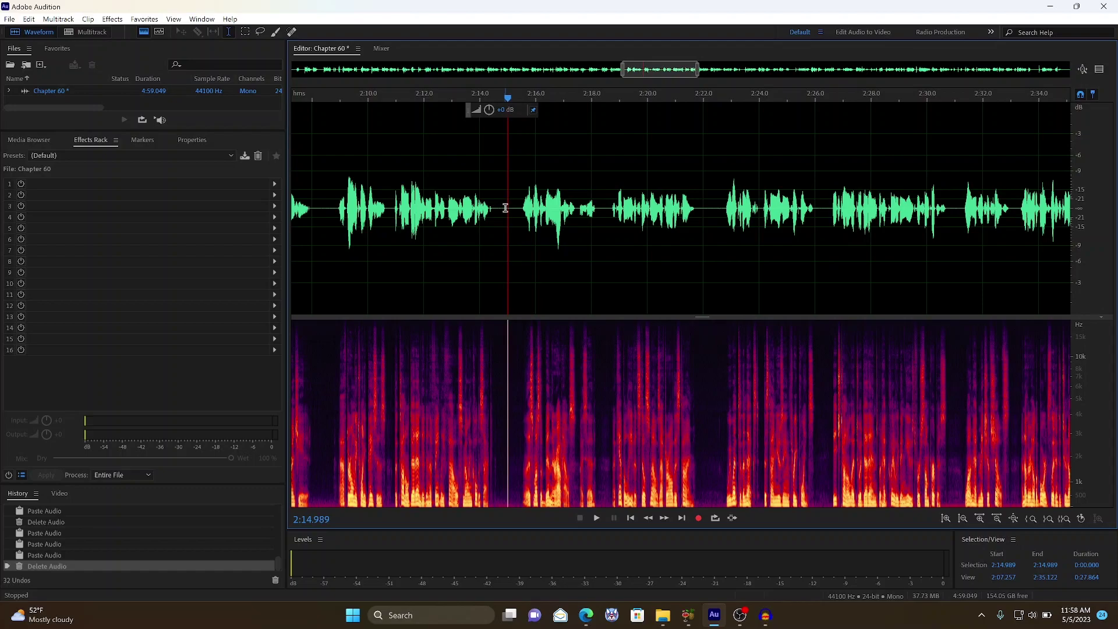
{"action": "key", "text": "ctrl+z"}
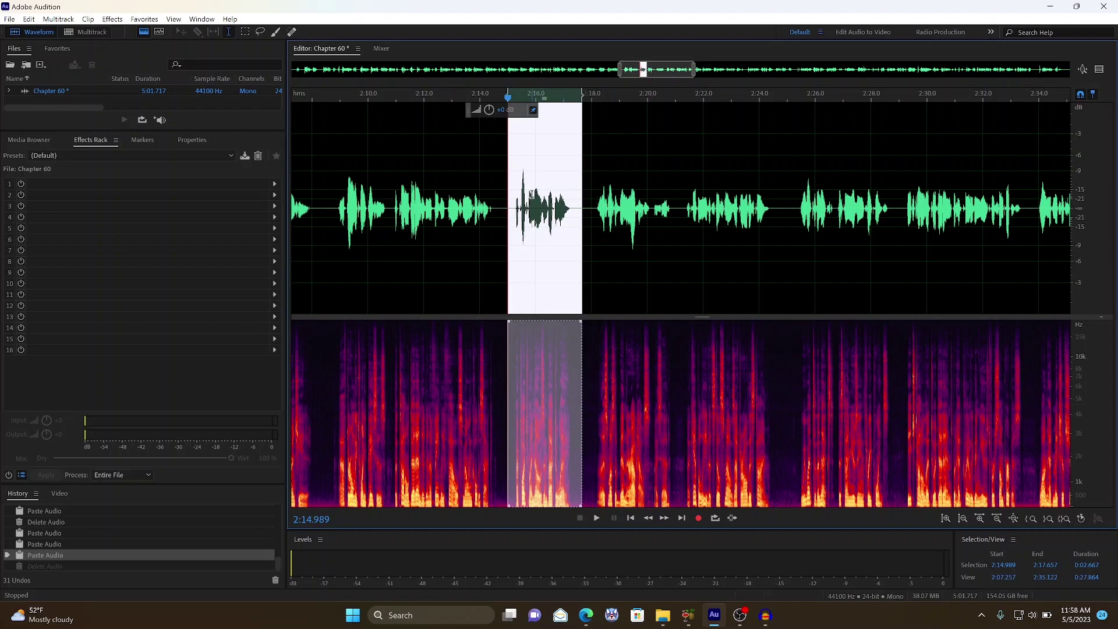
{"action": "left_click", "coordinate": [531, 194]}
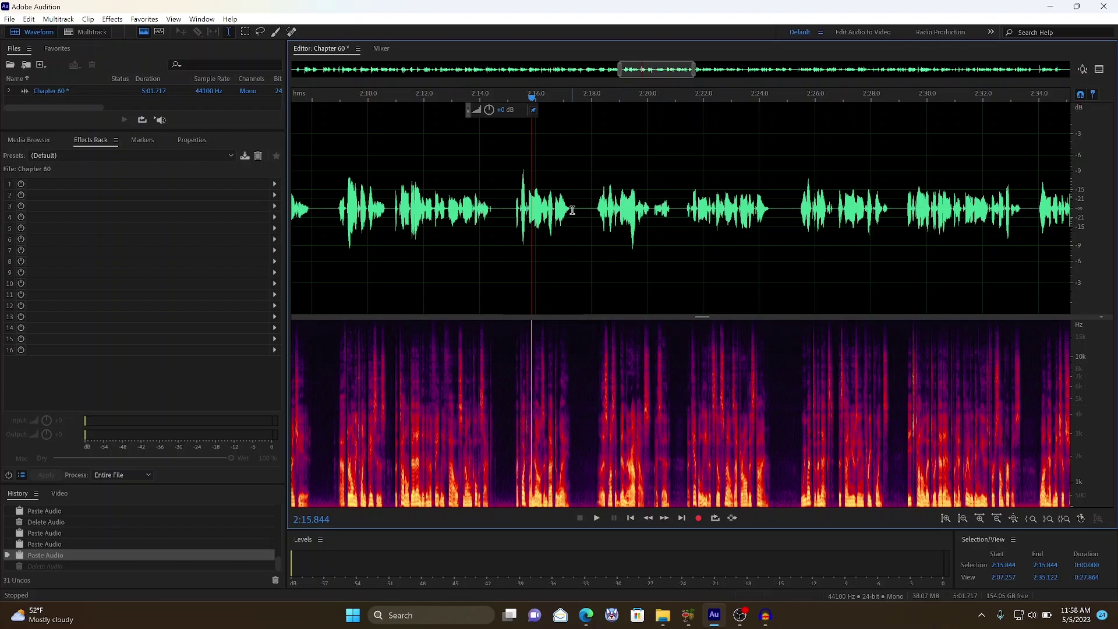
Lengthen the pause at about 2:14.8 by inserting the copied room tone five times in a row
{"action": "left_click", "coordinate": [506, 206]}
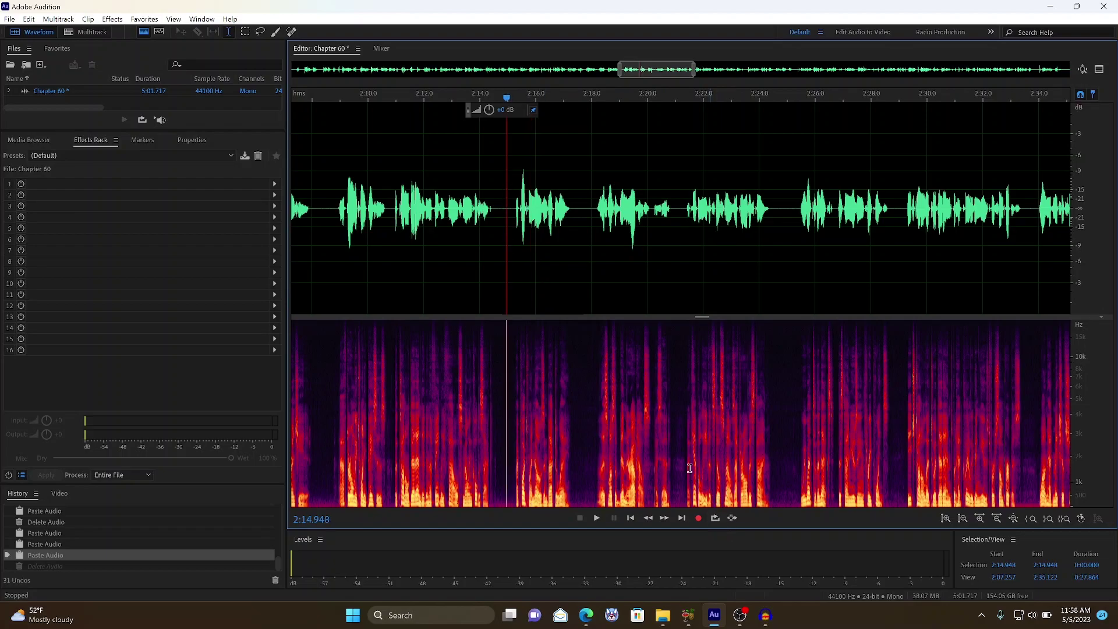
{"action": "left_click", "coordinate": [503, 211]}
{"action": "key", "text": "ctrl+v"}
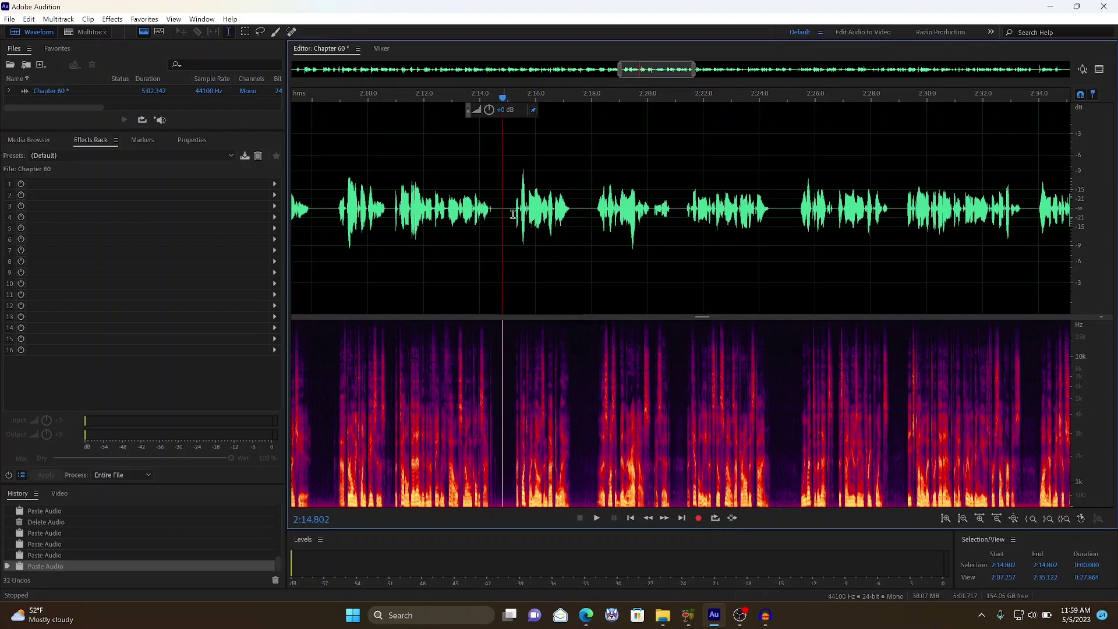
{"action": "left_click", "coordinate": [510, 212]}
{"action": "key", "text": "ctrl+v"}
{"action": "left_click", "coordinate": [514, 210]}
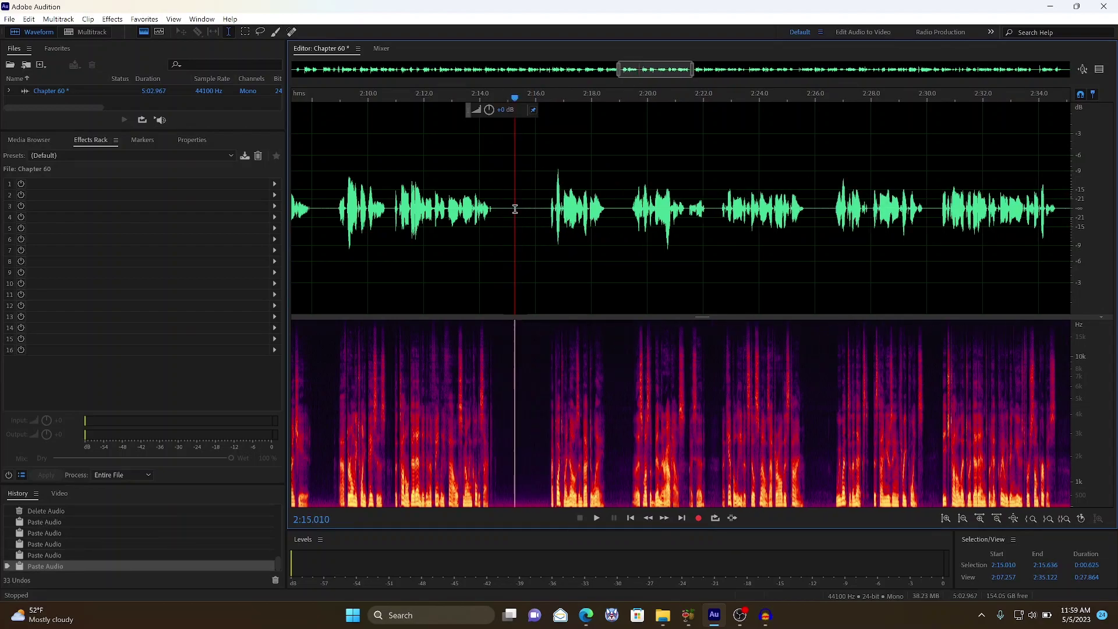
{"action": "key", "text": "ctrl+v"}
{"action": "left_click", "coordinate": [521, 208]}
{"action": "key", "text": "ctrl+v"}
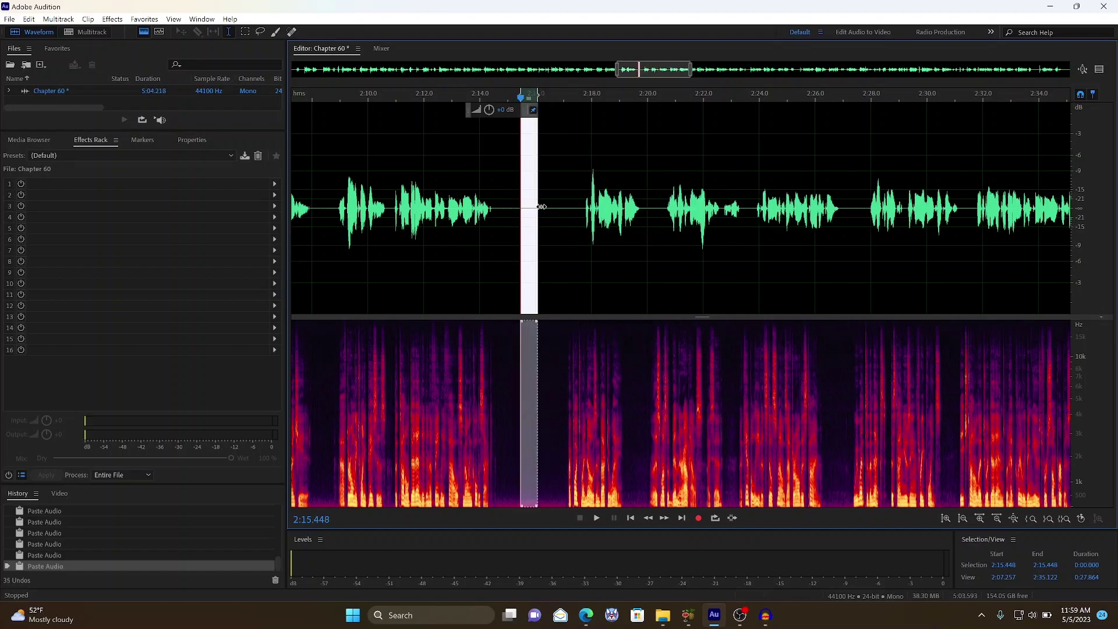
{"action": "left_click", "coordinate": [529, 207]}
{"action": "key", "text": "ctrl+v"}
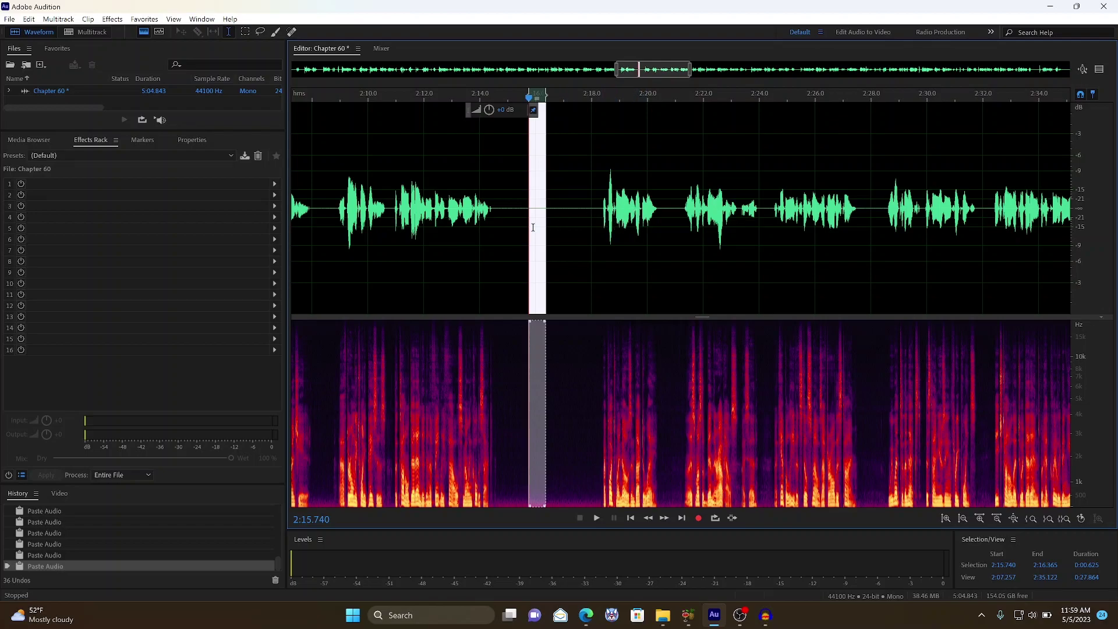
Shorten the pause after the phrase ending at about 2:14.4 by deleting the silence from about 2:14.7 to 2:18.2
{"action": "left_click", "coordinate": [499, 197]}
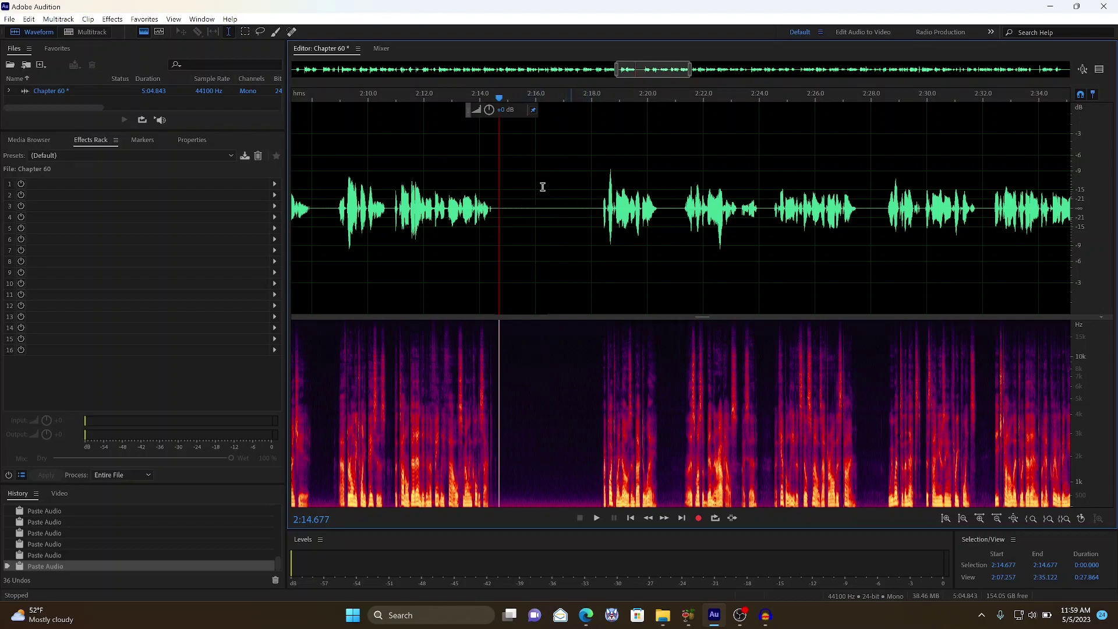
{"action": "left_click_drag", "start_coordinate": [595, 209], "coordinate": [499, 212]}
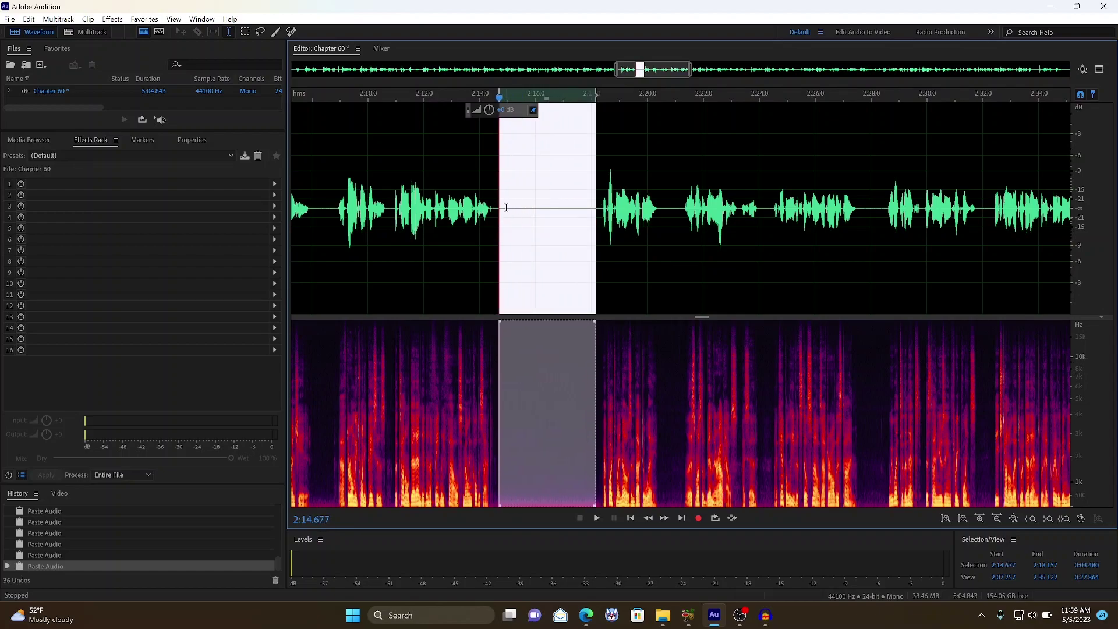
{"action": "key", "text": "Delete"}
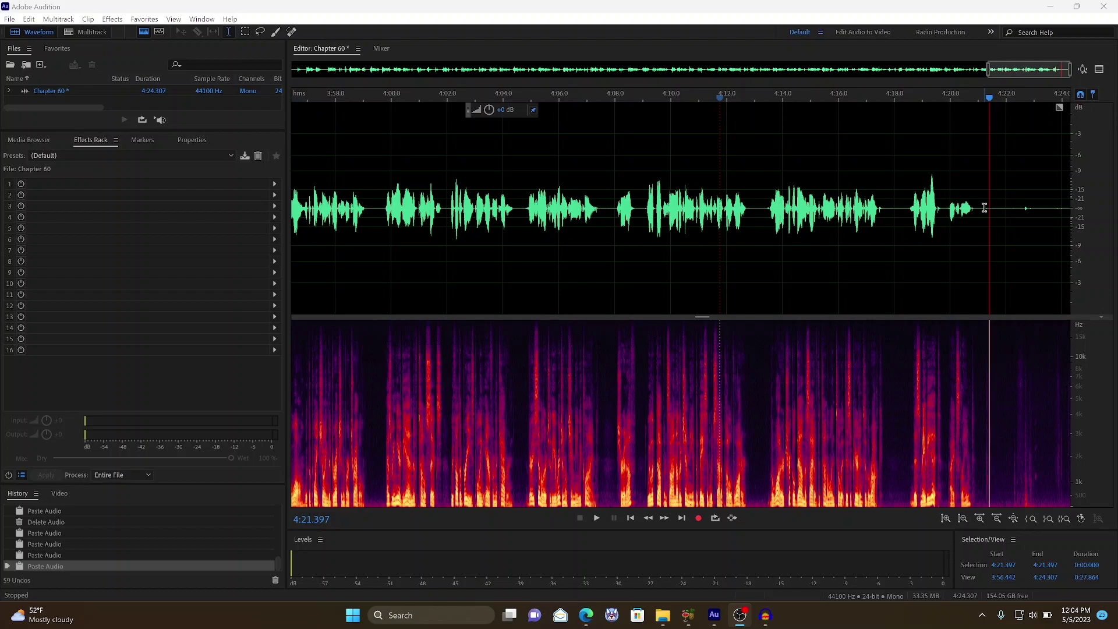
Replace the noisy tail from about 4:21.3 to the end of the file with the copied room tone, inserted twice
{"action": "left_click_drag", "start_coordinate": [985, 207], "coordinate": [1072, 203]}
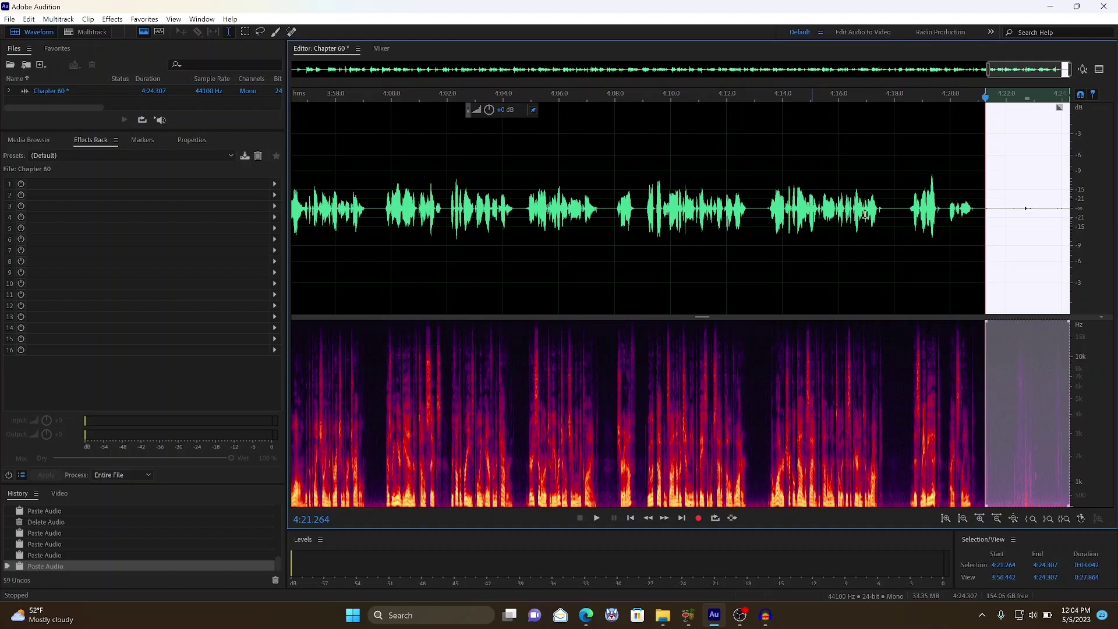
{"action": "key", "text": "ctrl+v"}
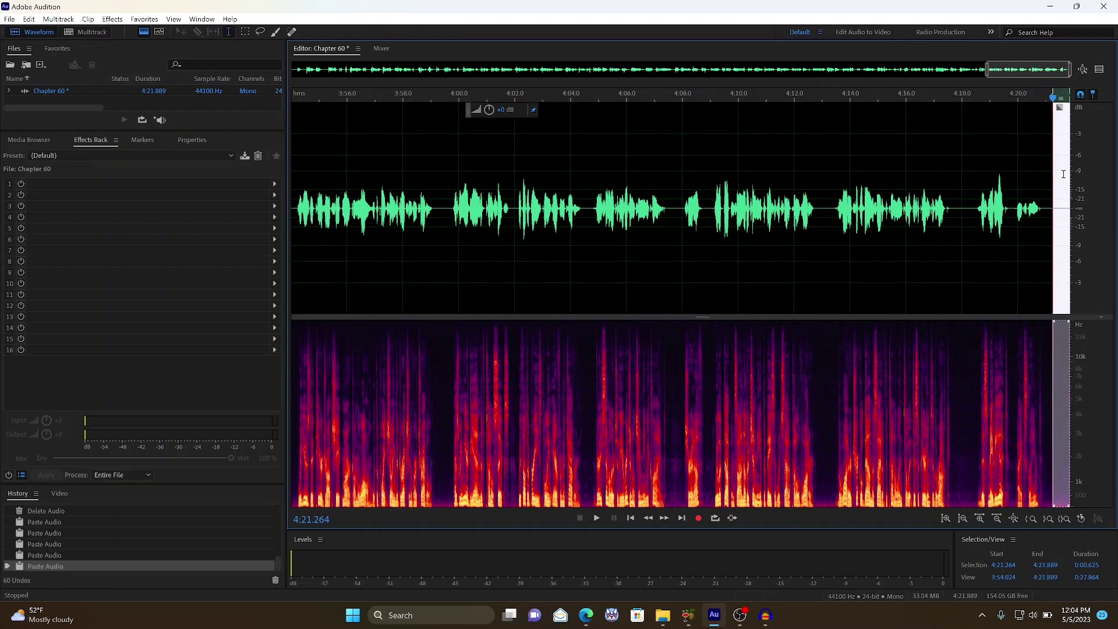
{"action": "left_click", "coordinate": [1059, 207]}
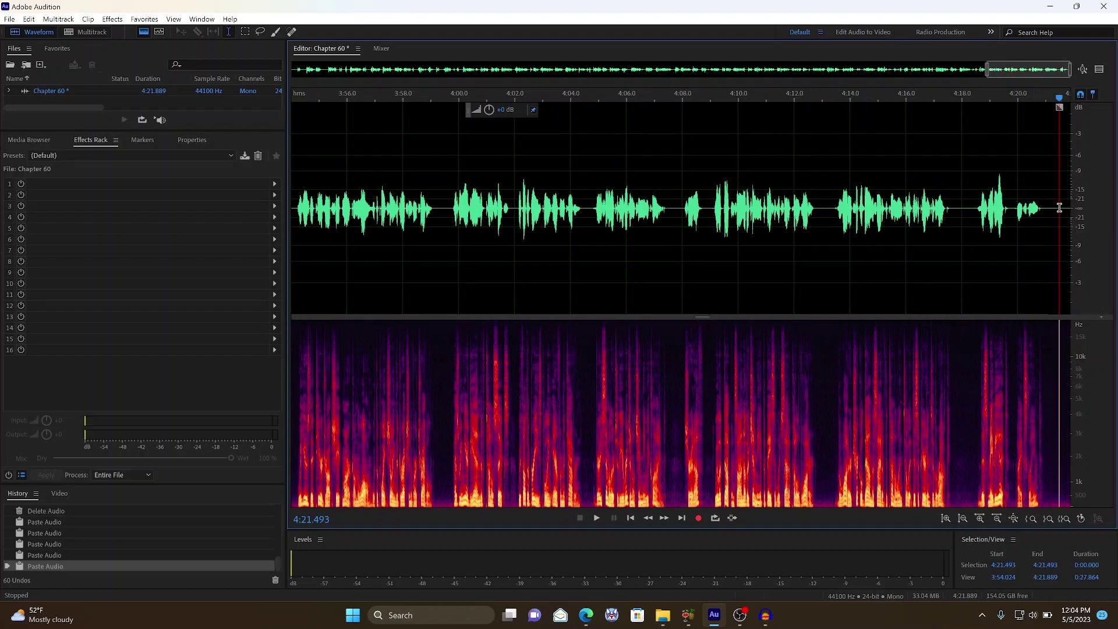
{"action": "left_click", "coordinate": [1053, 209]}
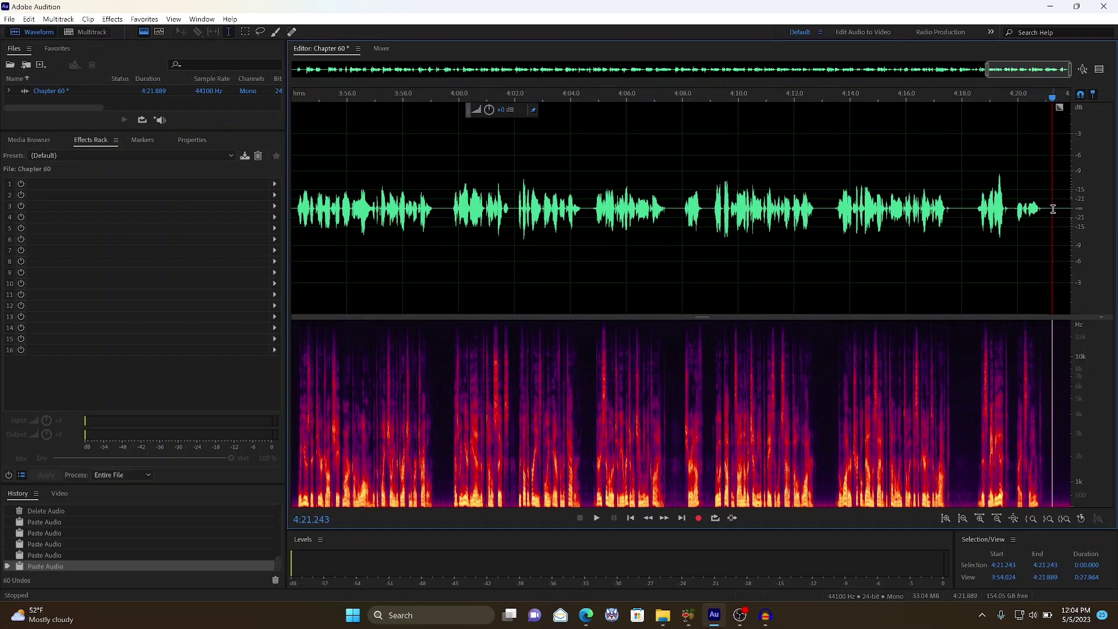
{"action": "key", "text": "ctrl+v"}
{"action": "left_click", "coordinate": [1041, 243]}
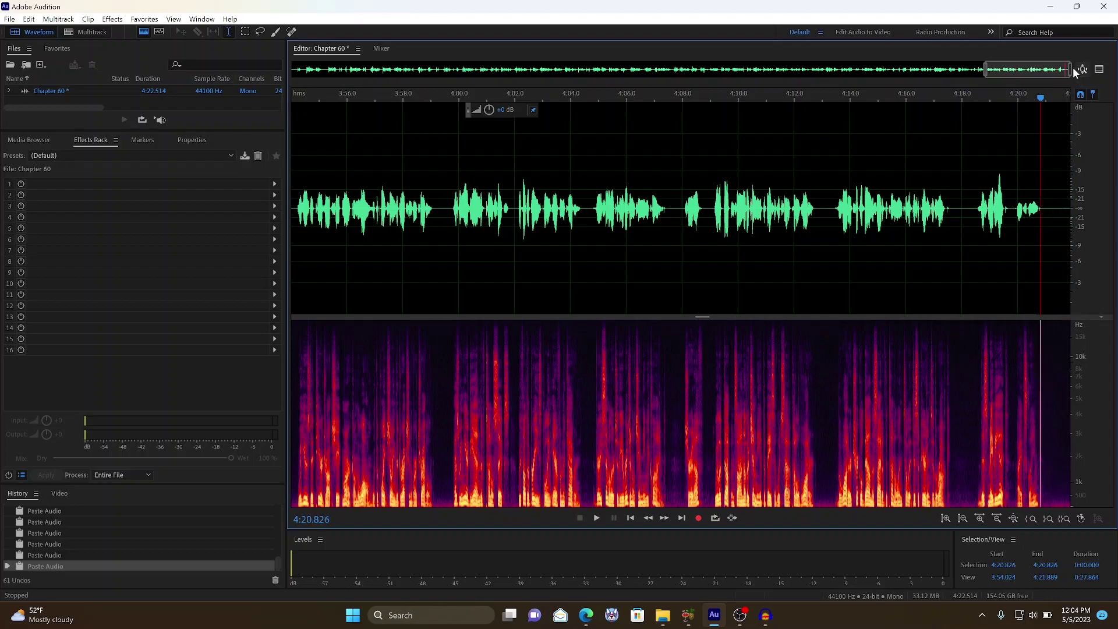
{"action": "left_click_drag", "start_coordinate": [1063, 69], "coordinate": [1067, 69]}
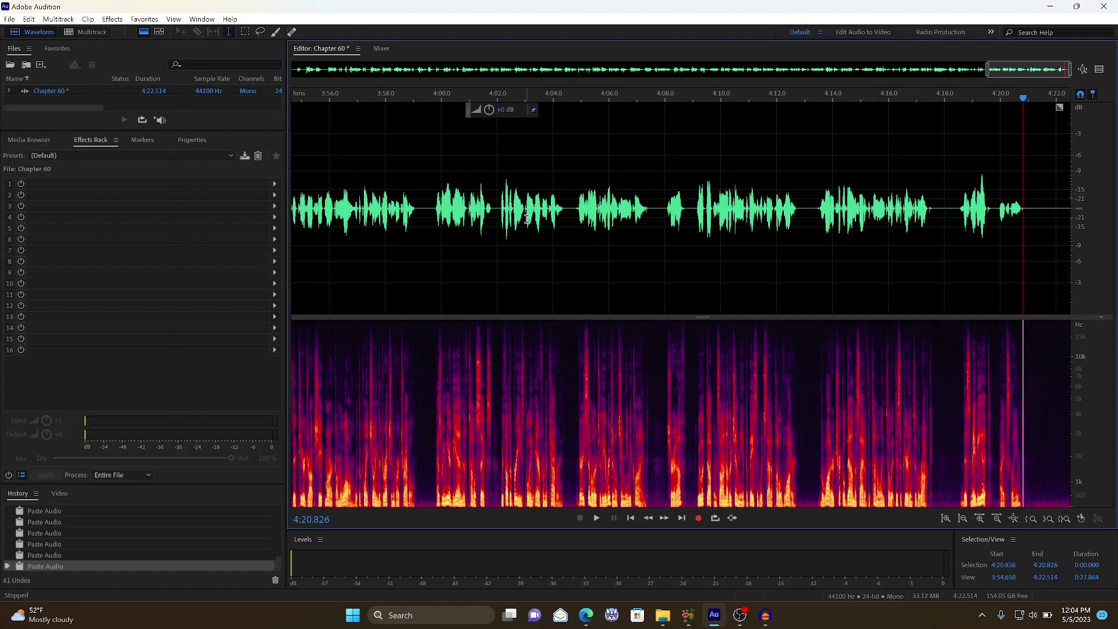
Apply Adaptive Noise Reduction to the whole recording with its current custom settings
{"action": "key", "text": "ctrl+a"}
{"action": "left_click", "coordinate": [115, 20]}
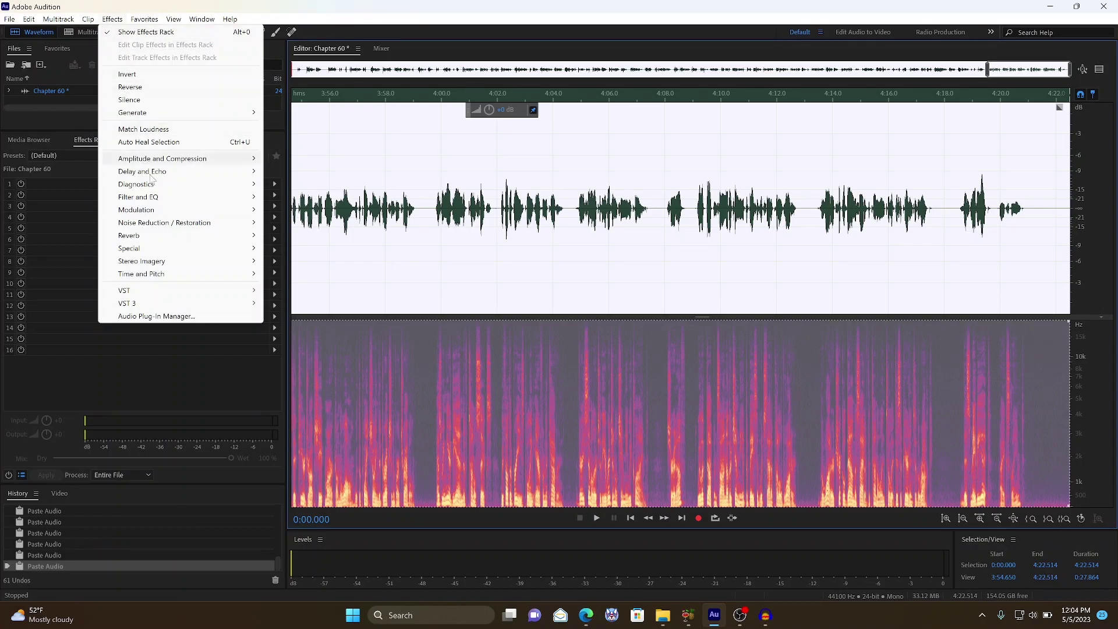
{"action": "mouse_move", "coordinate": [221, 225]}
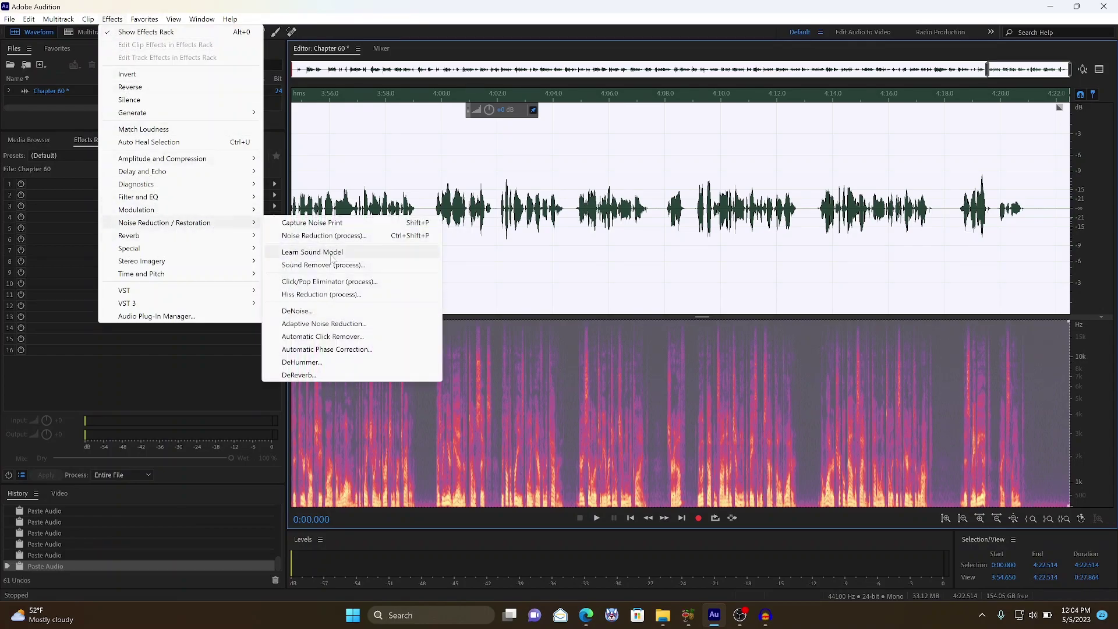
{"action": "left_click", "coordinate": [351, 324]}
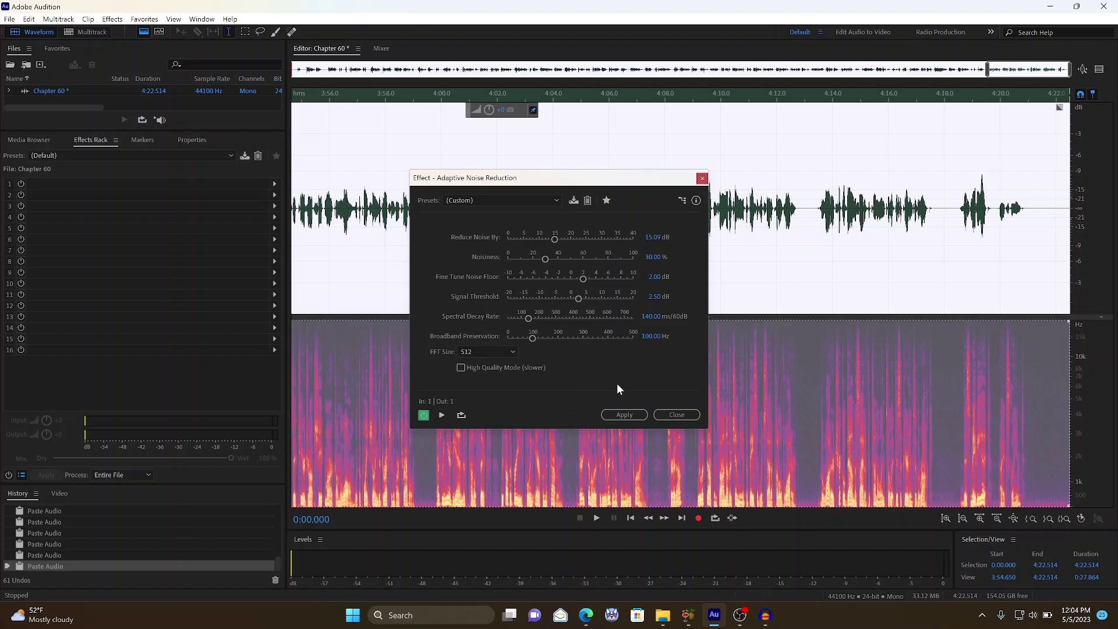
{"action": "left_click", "coordinate": [618, 415]}
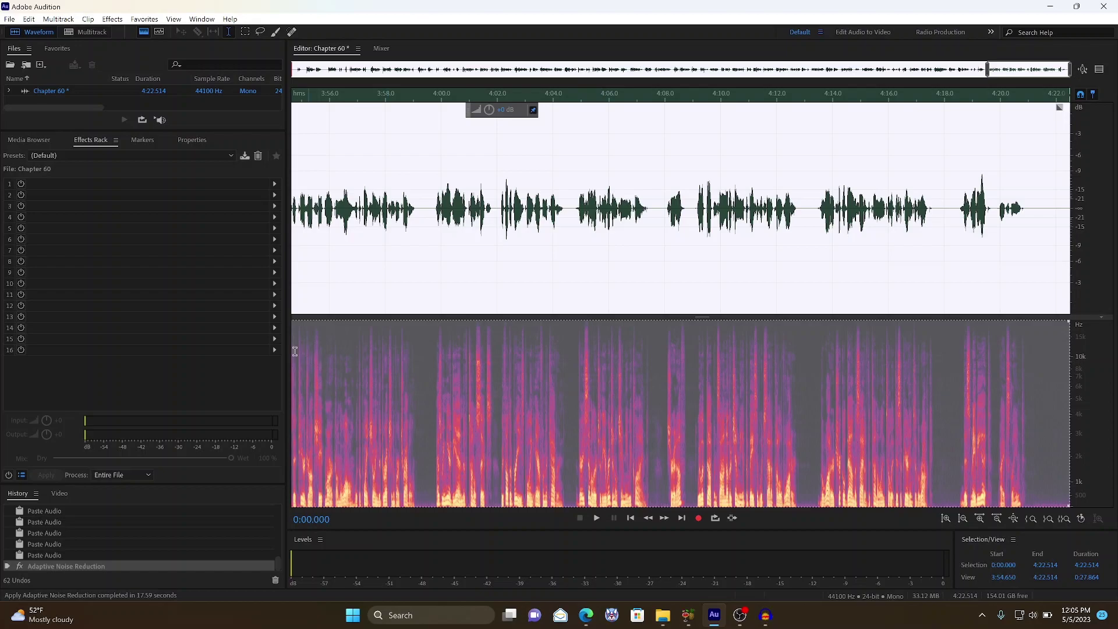
Load the Audiobook effects rack preset and review the settings of its DC1A3 compressor
{"action": "left_click", "coordinate": [193, 157]}
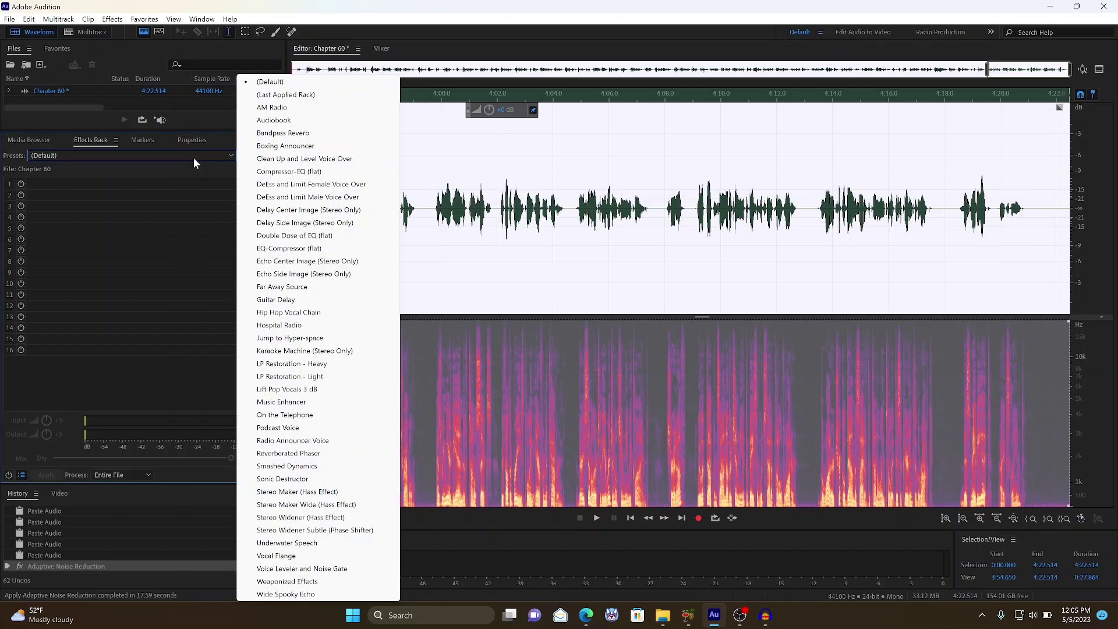
{"action": "left_click", "coordinate": [289, 121]}
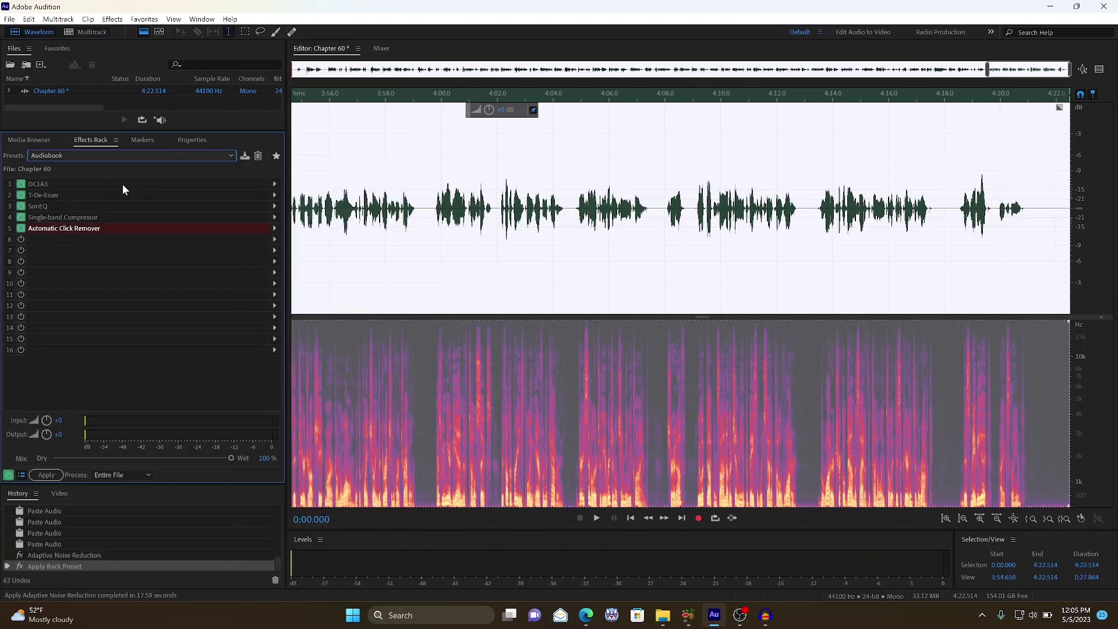
{"action": "left_click", "coordinate": [80, 183]}
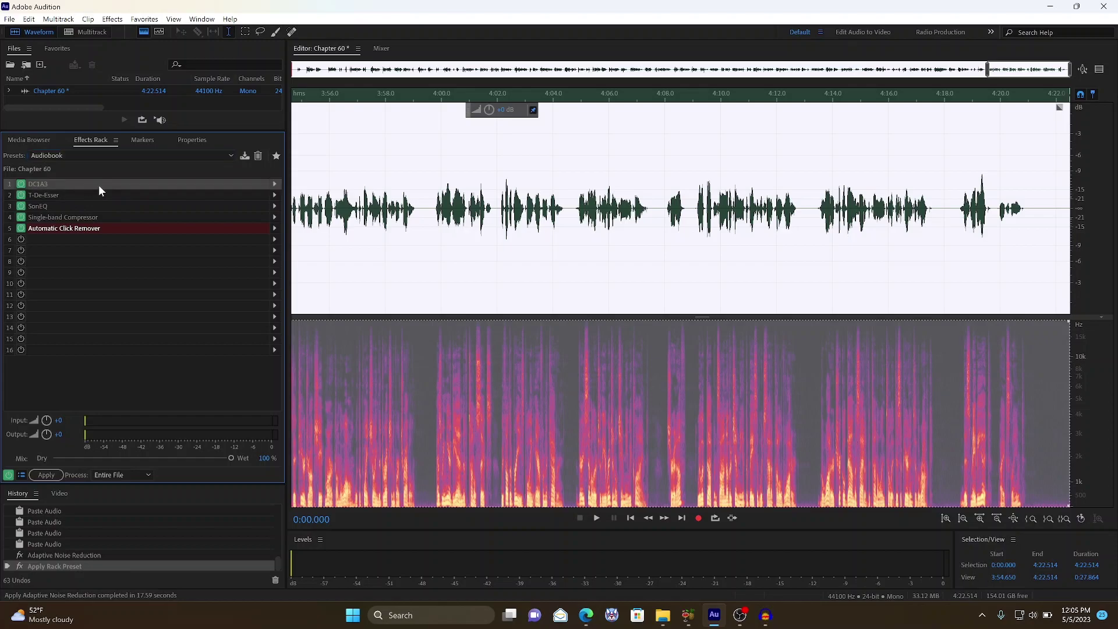
{"action": "double_click", "coordinate": [99, 184]}
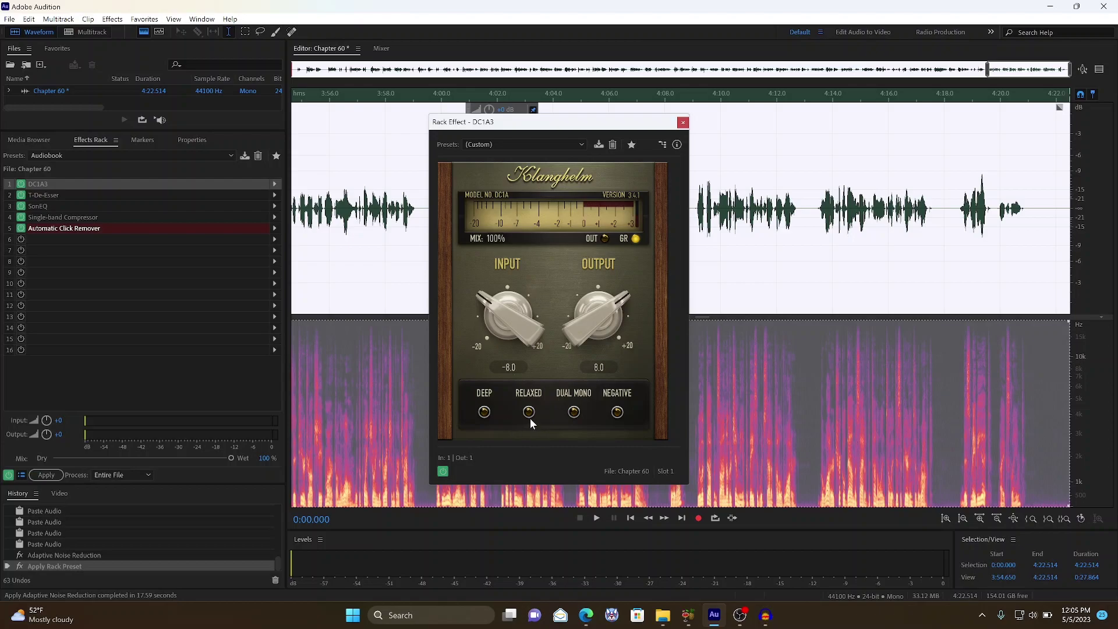
{"action": "left_click", "coordinate": [682, 123]}
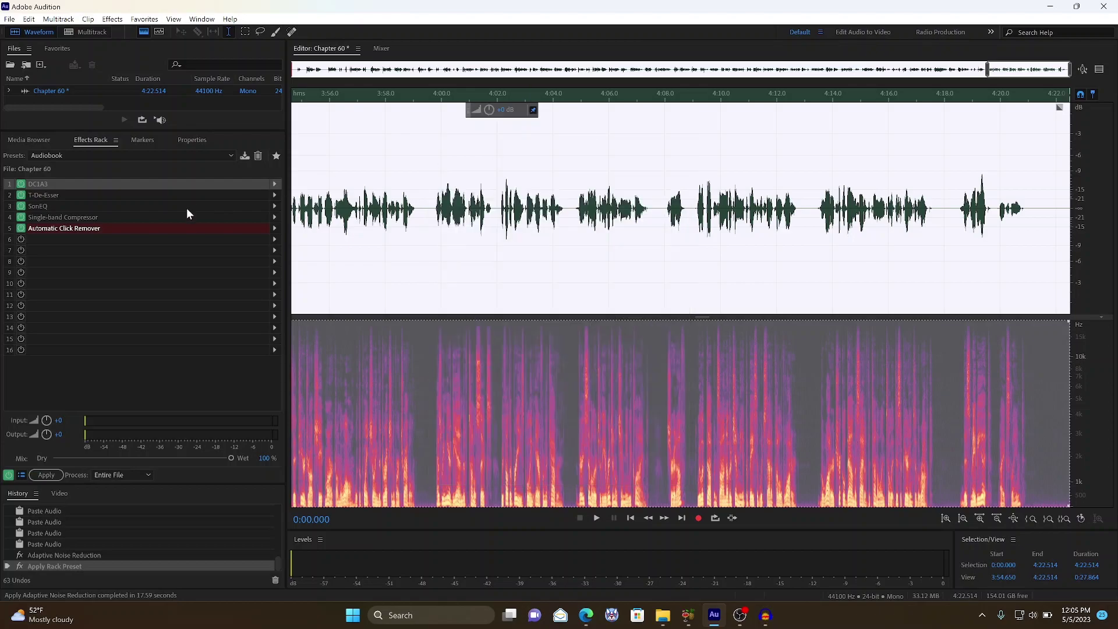
Review the rack settings of the T-De-Esser, SonEQ and Single-band Compressor
{"action": "left_click", "coordinate": [83, 193]}
{"action": "double_click", "coordinate": [83, 194]}
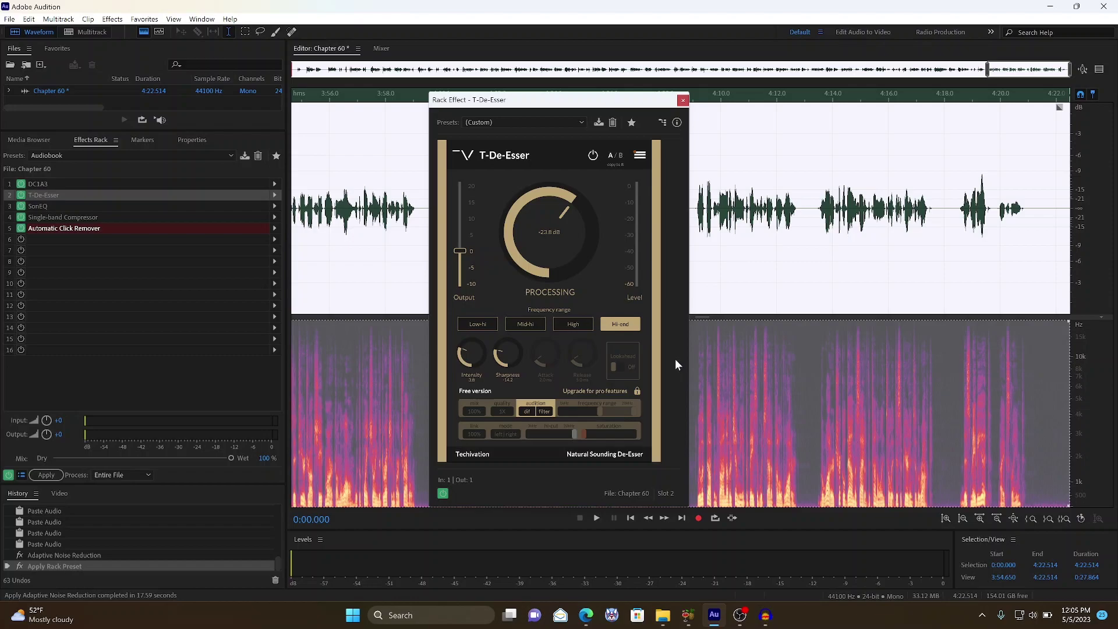
{"action": "left_click", "coordinate": [683, 102]}
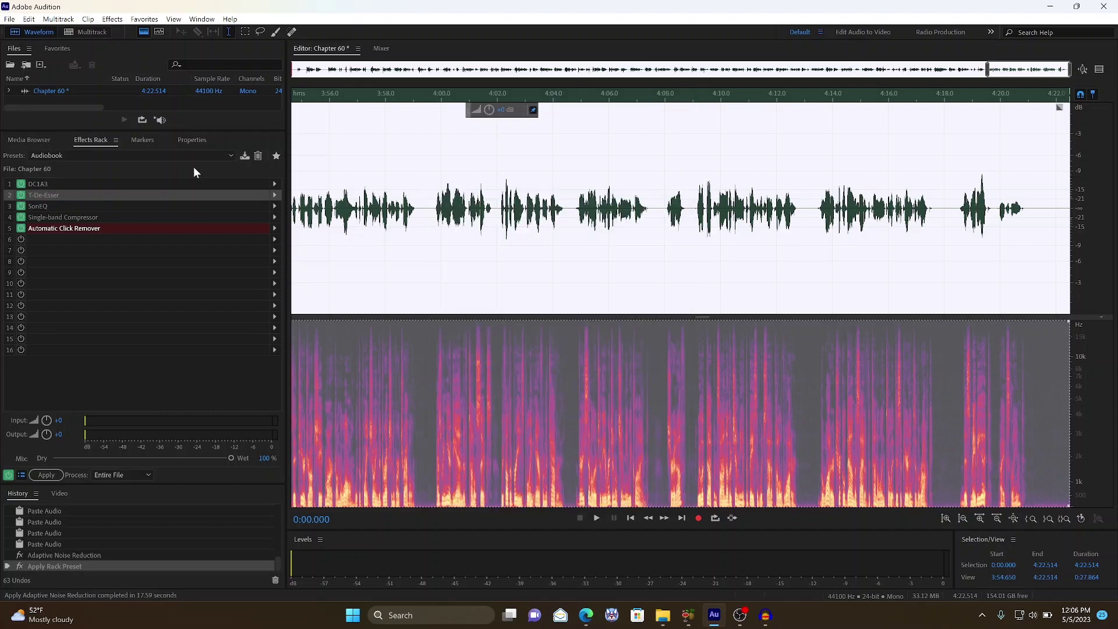
{"action": "double_click", "coordinate": [142, 206]}
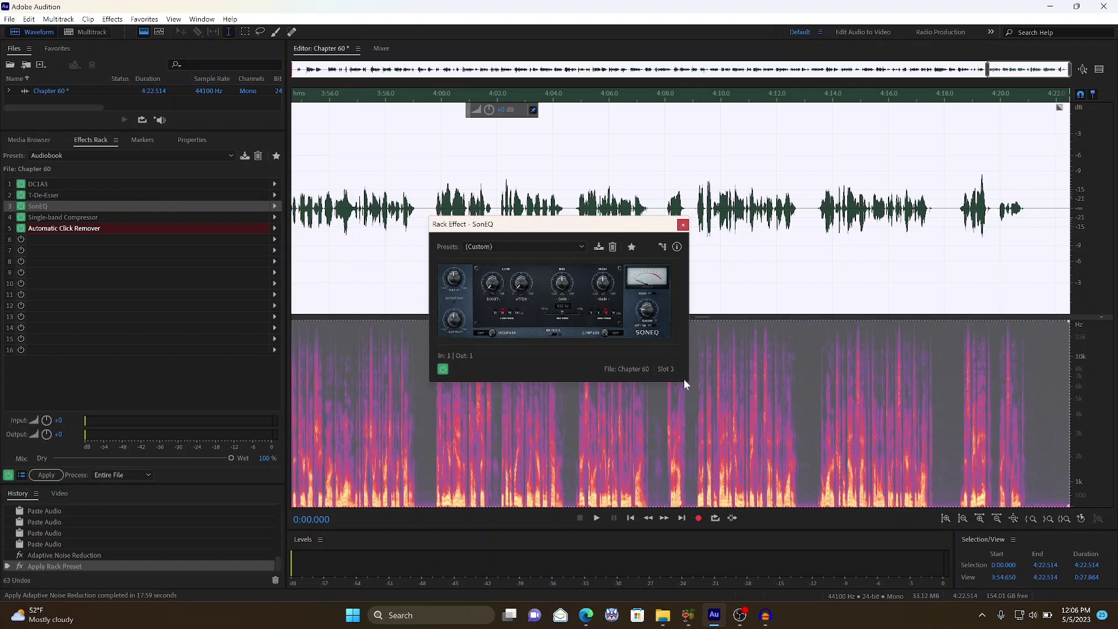
{"action": "left_click", "coordinate": [683, 225]}
{"action": "double_click", "coordinate": [68, 217]}
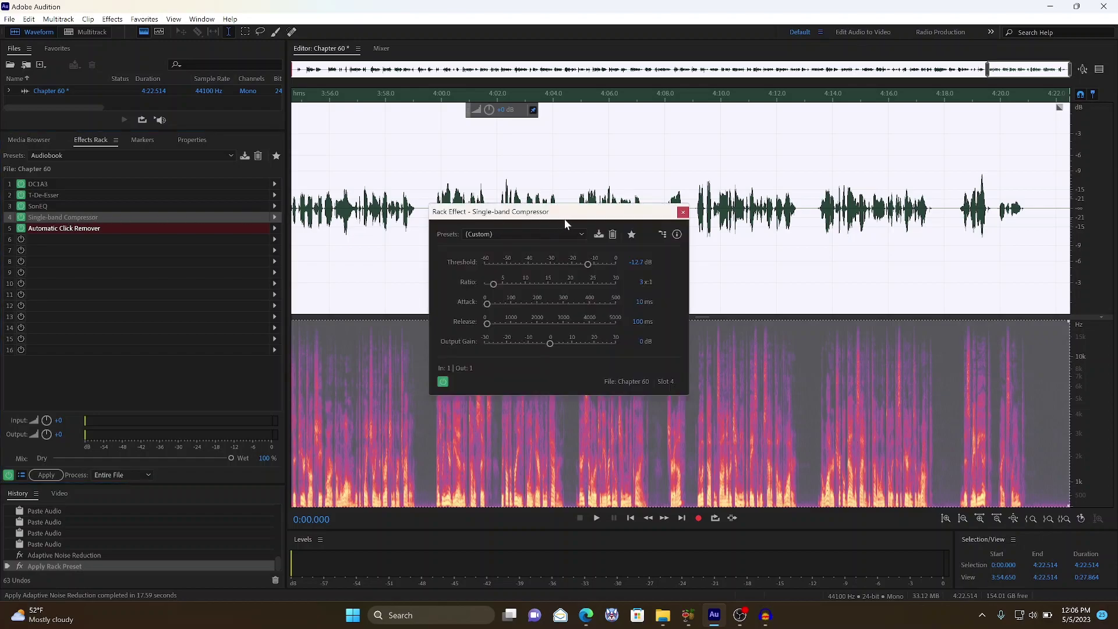
{"action": "left_click", "coordinate": [683, 212]}
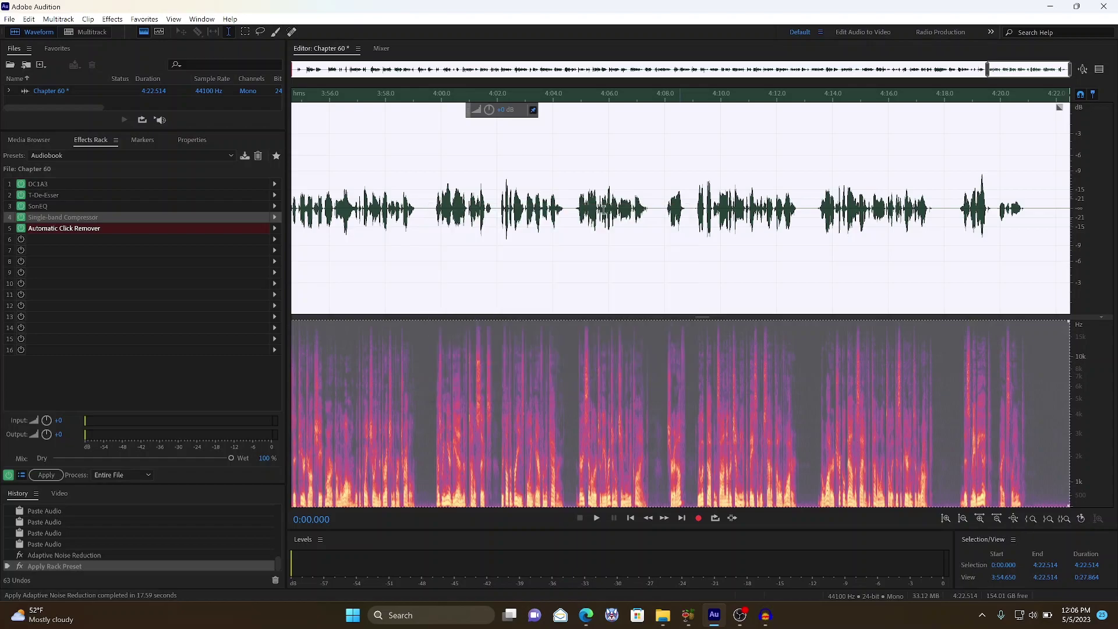
Check the Automatic Click Remover settings and apply the Audiobook effects rack to the entire file
{"action": "double_click", "coordinate": [157, 228]}
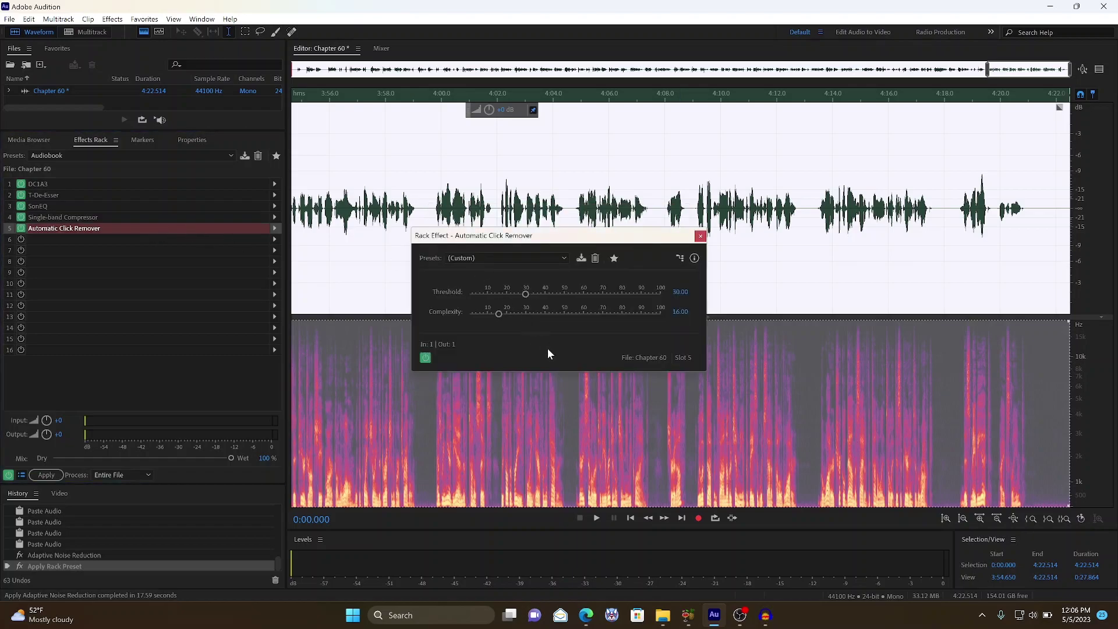
{"action": "left_click", "coordinate": [700, 236]}
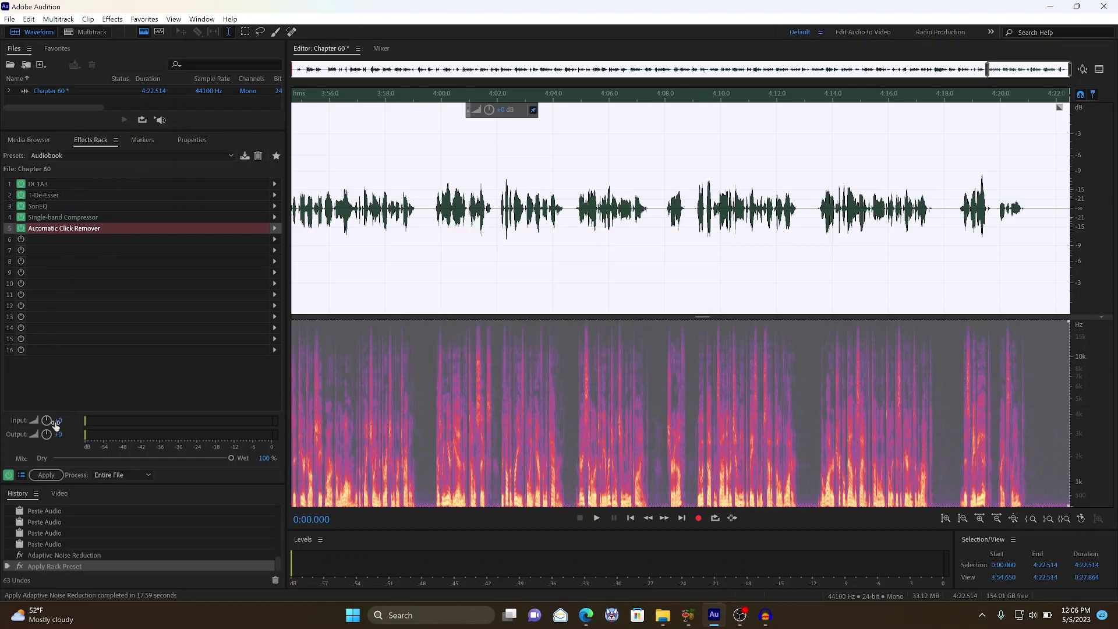
{"action": "left_click", "coordinate": [38, 476]}
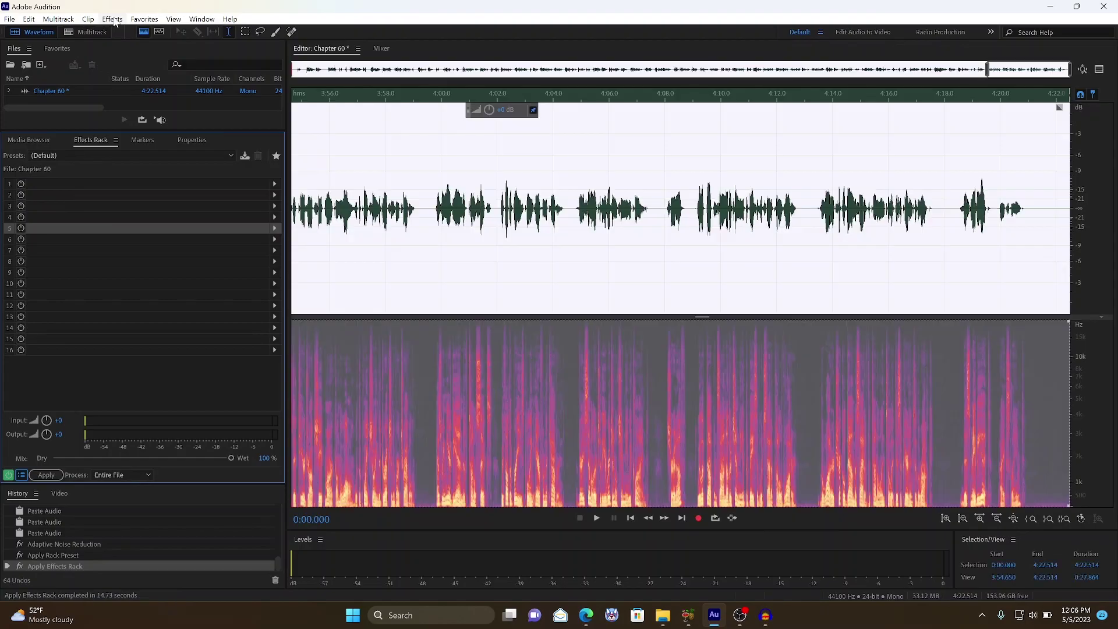
Normalize the whole recording to -3.00 dB
{"action": "left_click", "coordinate": [115, 21]}
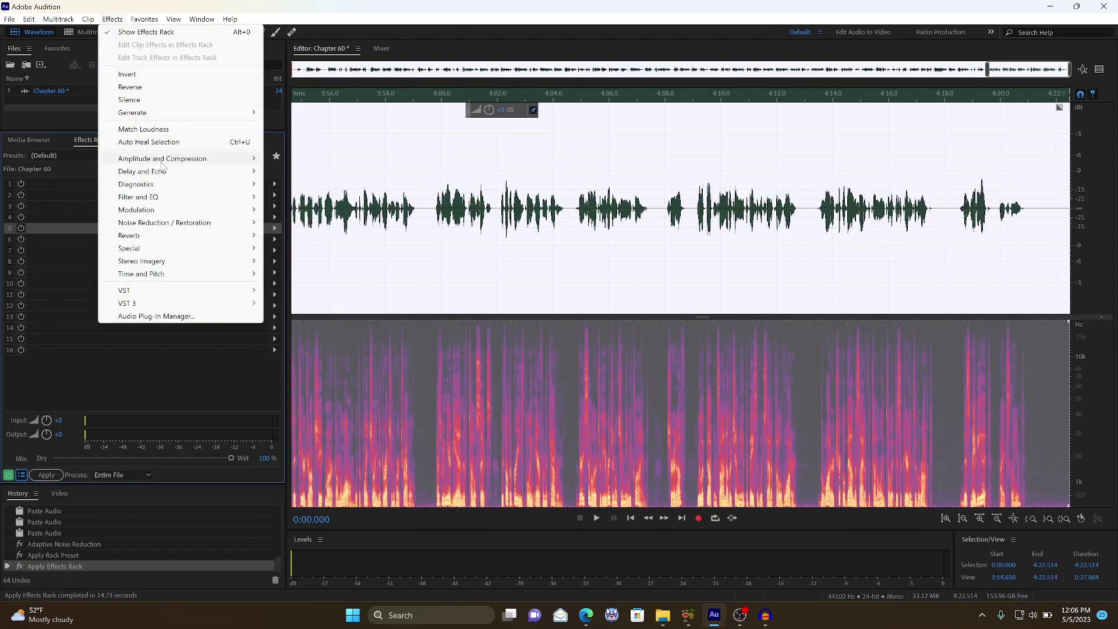
{"action": "mouse_move", "coordinate": [187, 163]}
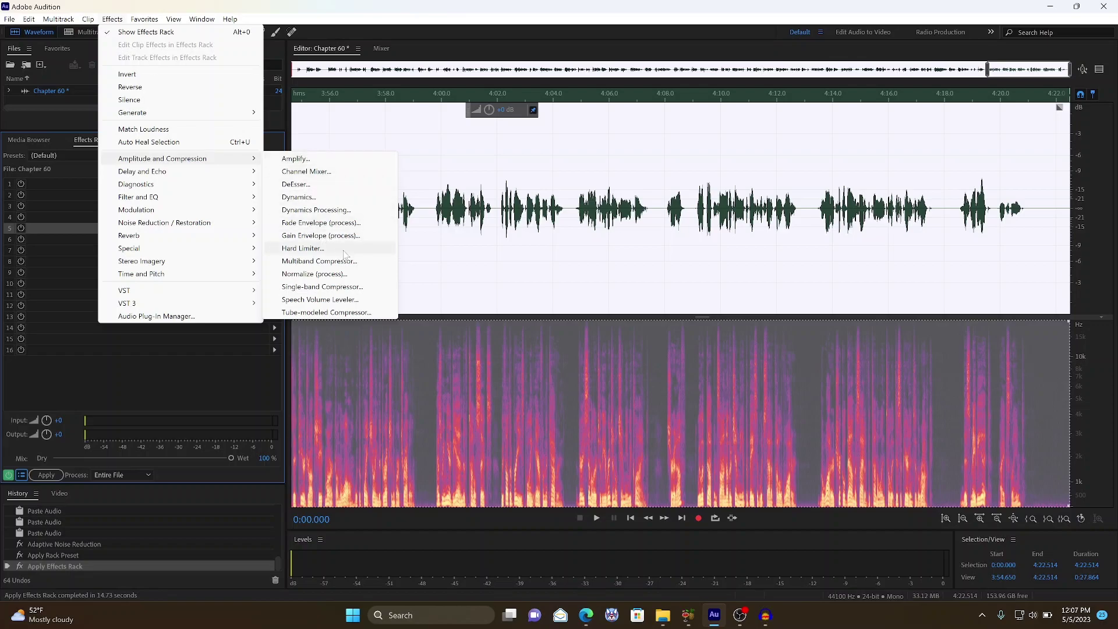
{"action": "left_click", "coordinate": [338, 273]}
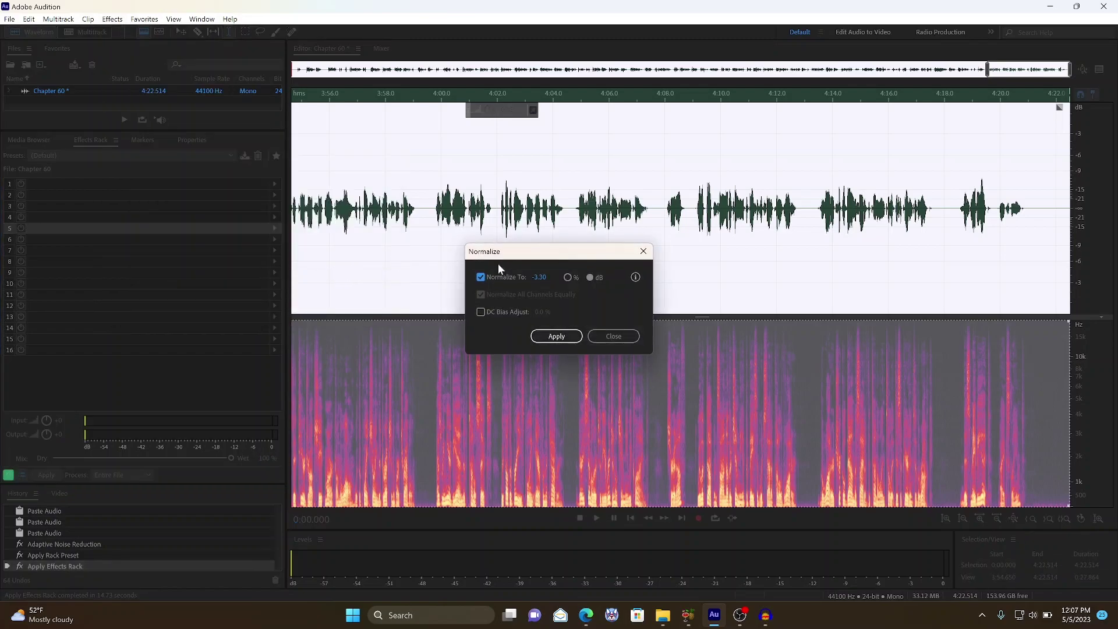
{"action": "left_click_drag", "start_coordinate": [542, 277], "coordinate": [546, 280]}
{"action": "left_click", "coordinate": [544, 278]}
{"action": "key", "text": "BackSpace"}
{"action": "type", "text": "00"}
{"action": "left_click", "coordinate": [567, 338]}
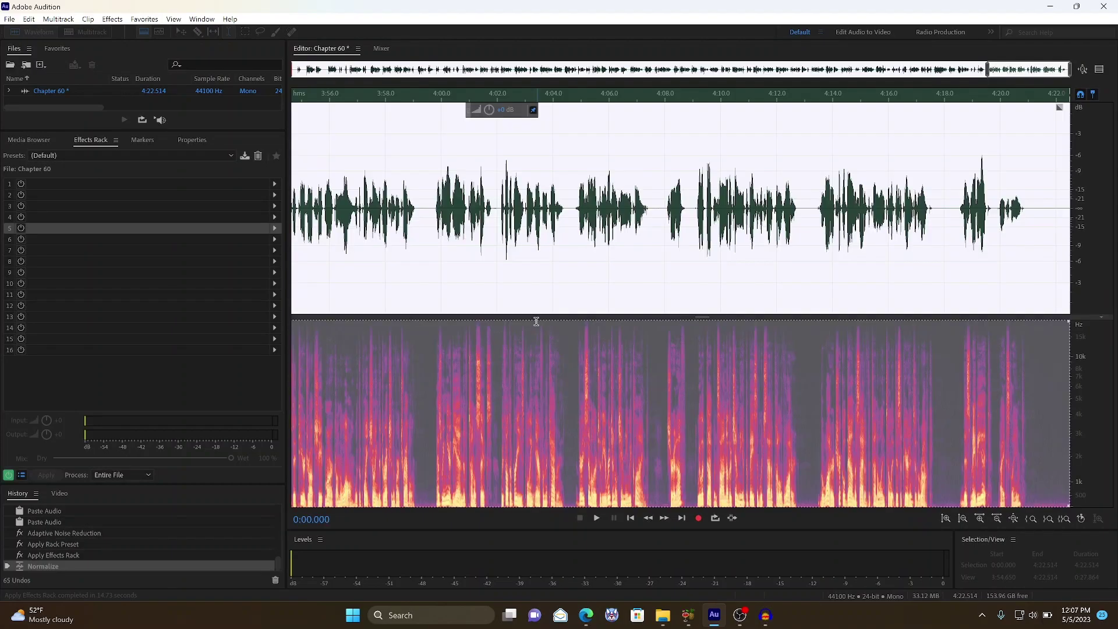
Apply the Single-band Compressor to the whole recording with its current custom settings
{"action": "left_click", "coordinate": [112, 19]}
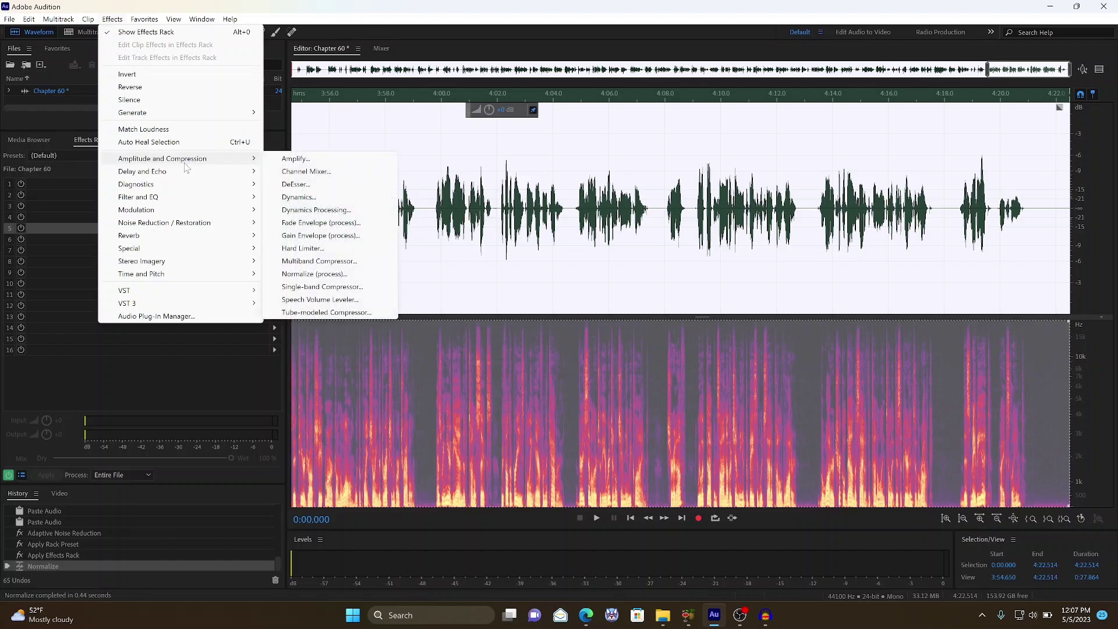
{"action": "left_click", "coordinate": [324, 287]}
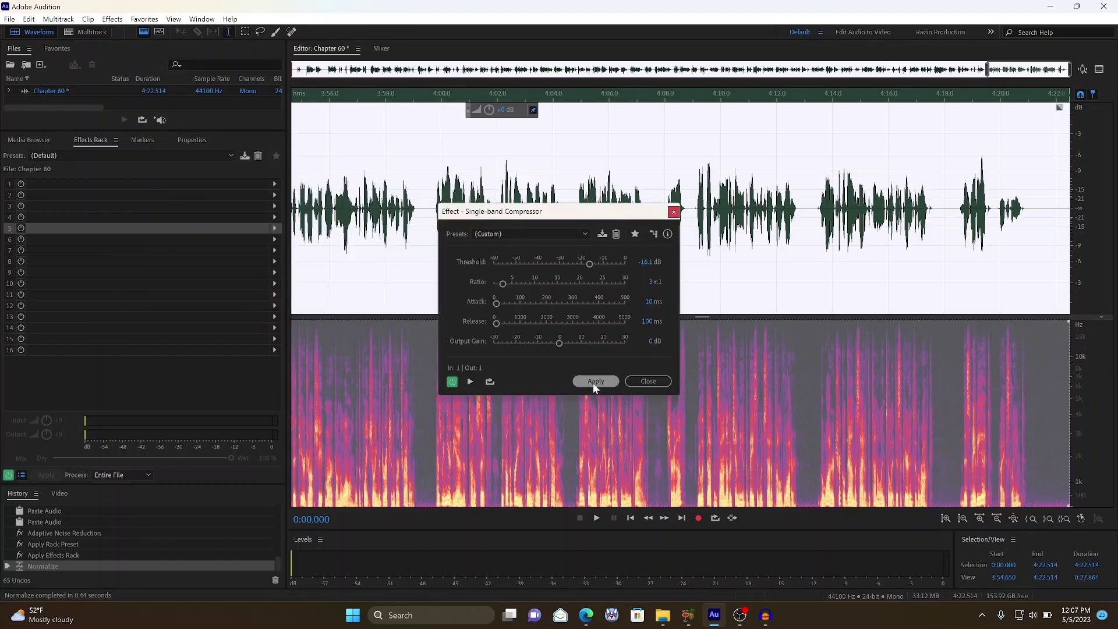
{"action": "left_click", "coordinate": [595, 382]}
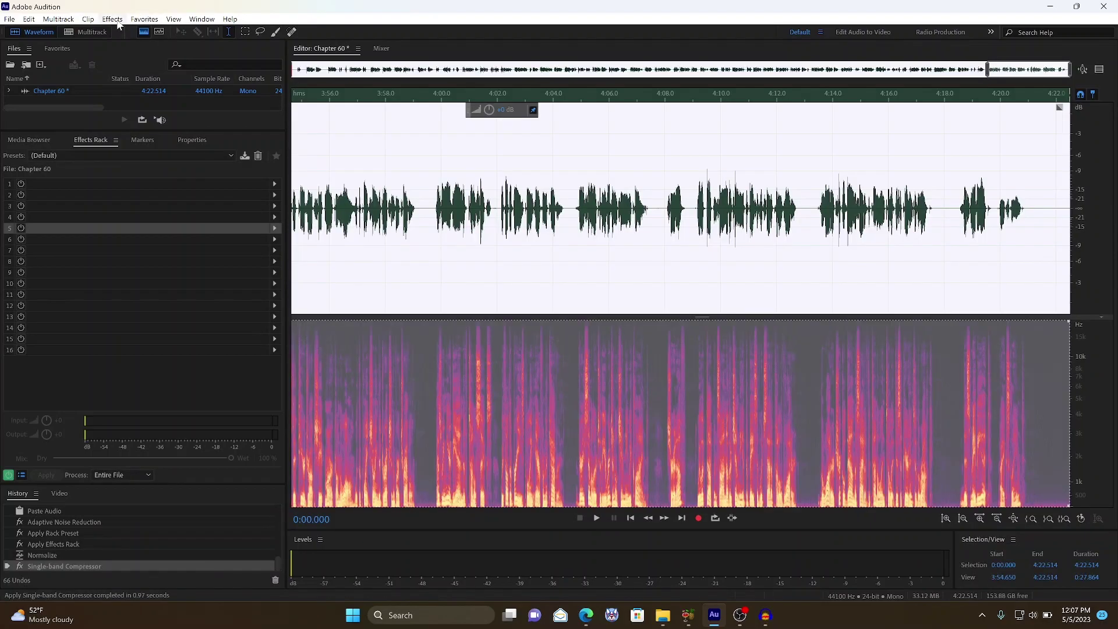
Normalize the whole compressed recording again with the current Normalize settings
{"action": "left_click", "coordinate": [112, 19]}
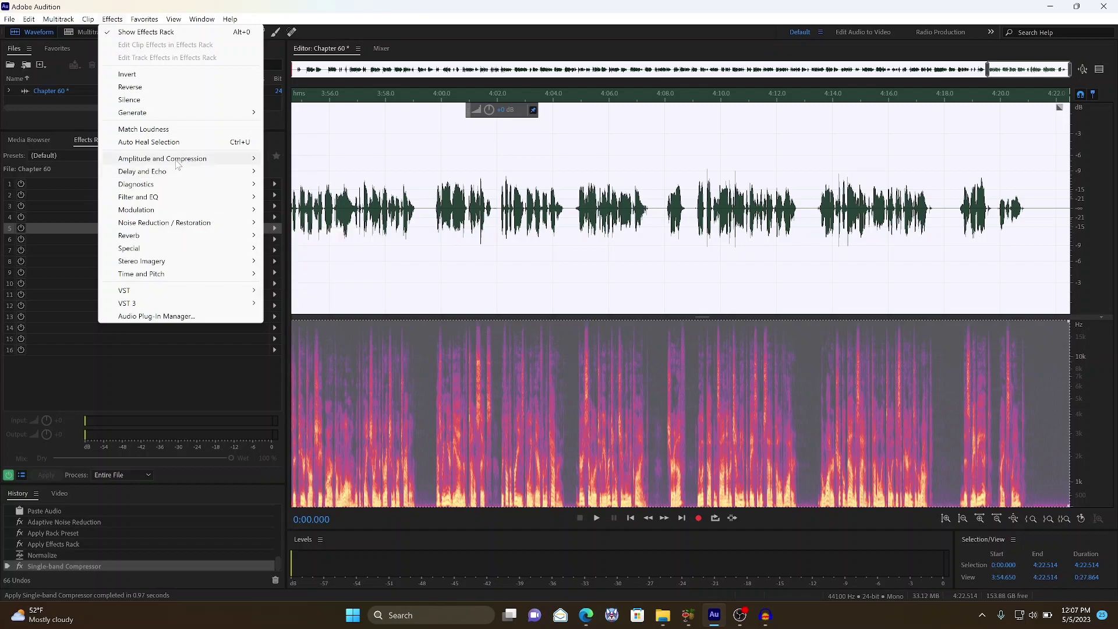
{"action": "mouse_move", "coordinate": [178, 162]}
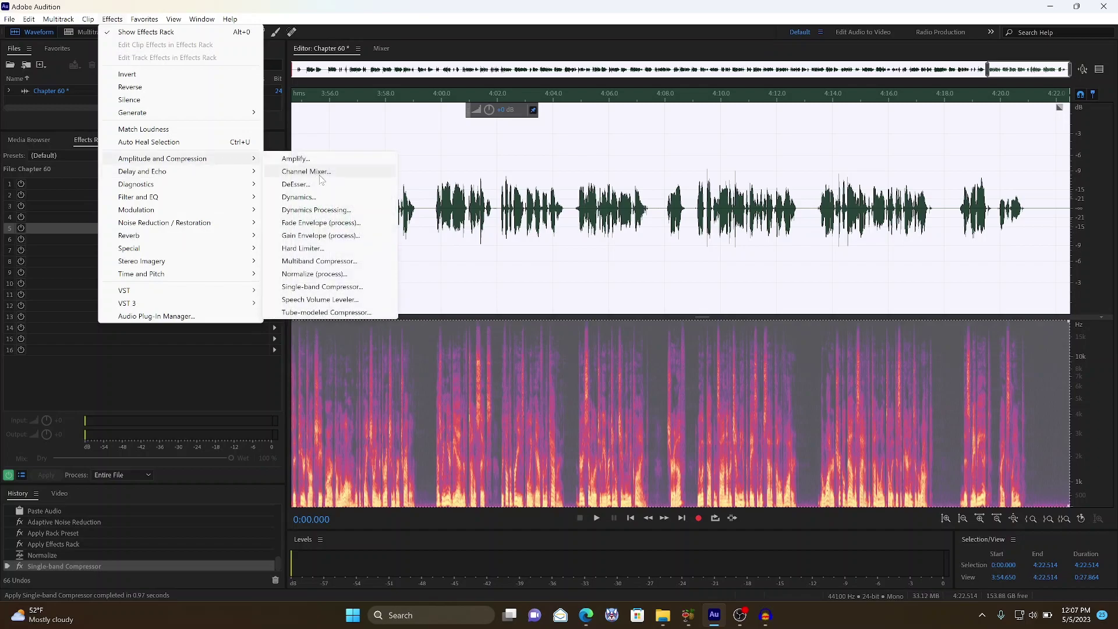
{"action": "left_click", "coordinate": [328, 274]}
{"action": "left_click", "coordinate": [571, 337]}
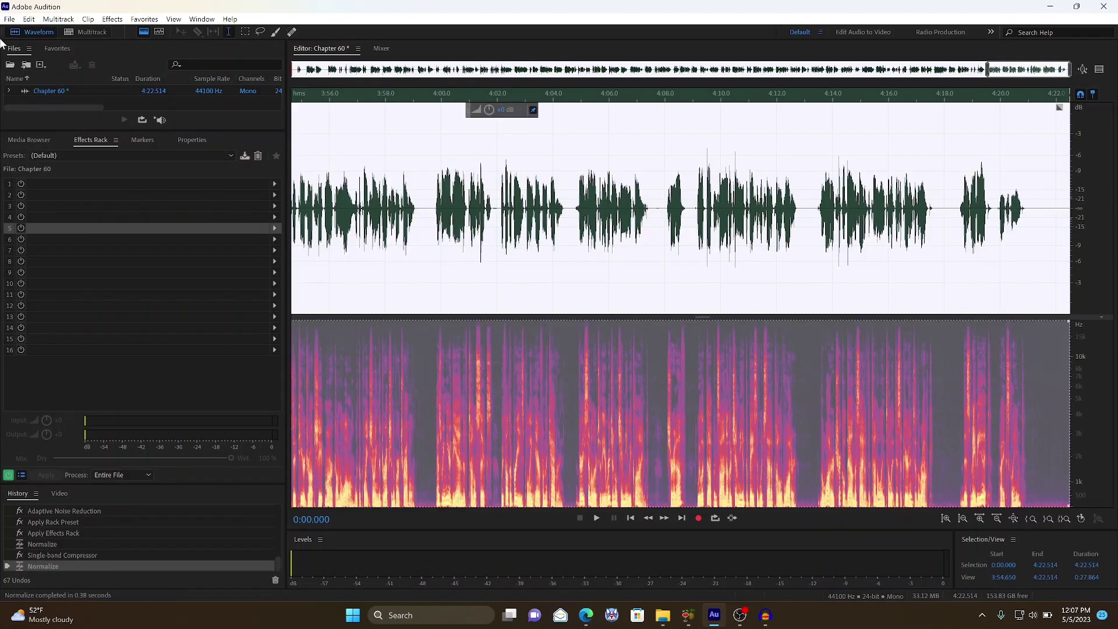
Export the mastered recording to the Audiobook folder as Chapter 60.mp3, 44100 Hz mono, at MP3 320 Kbps CBR
{"action": "left_click", "coordinate": [10, 19]}
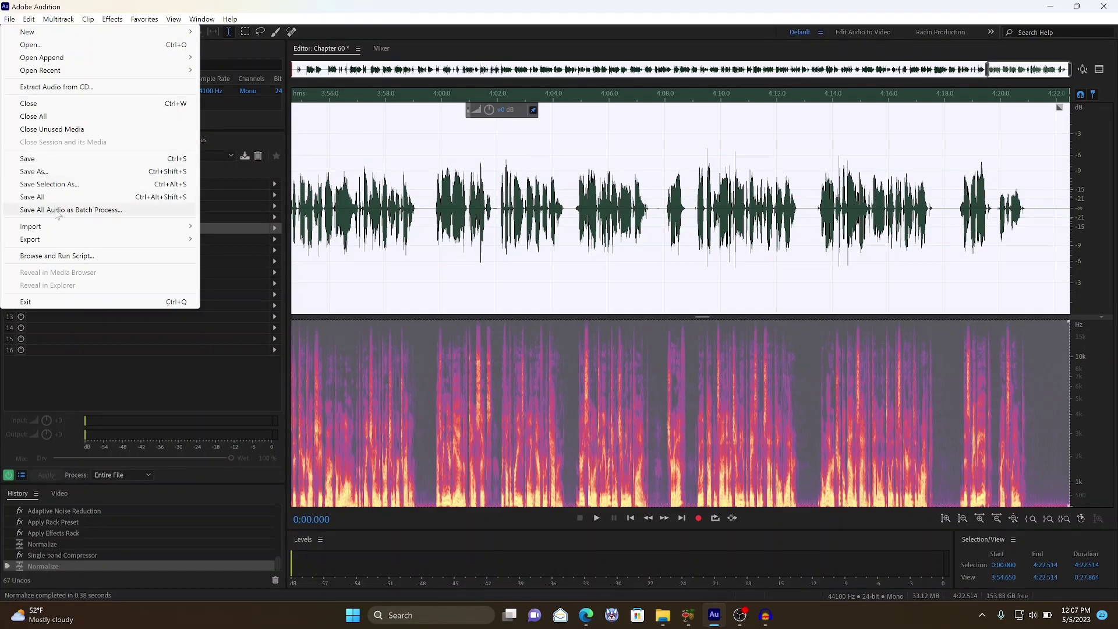
{"action": "mouse_move", "coordinate": [81, 241]}
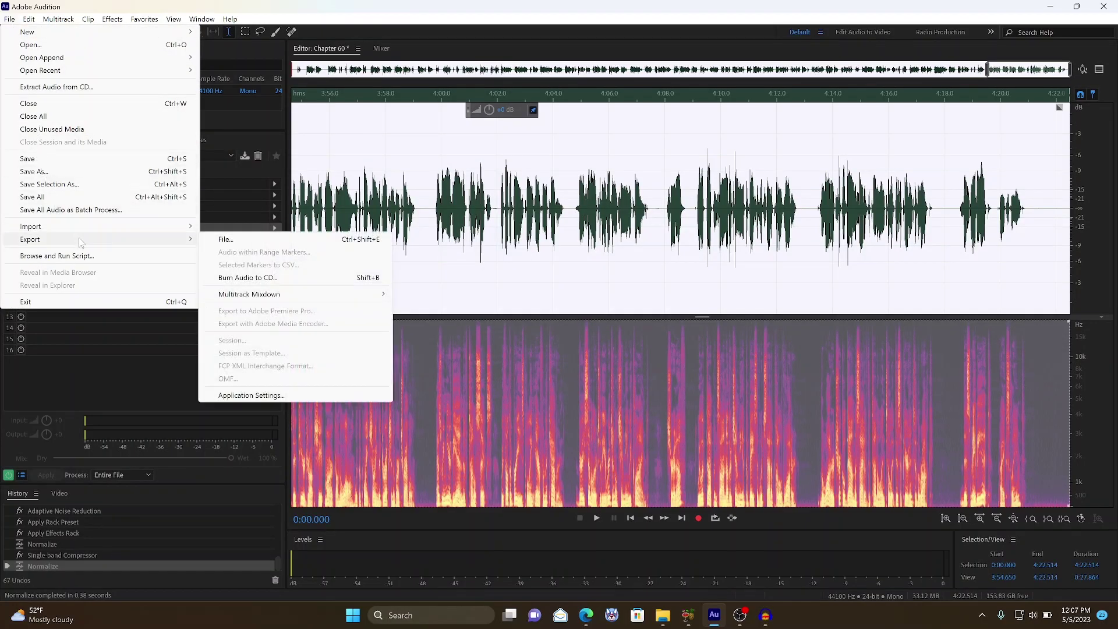
{"action": "left_click", "coordinate": [243, 245]}
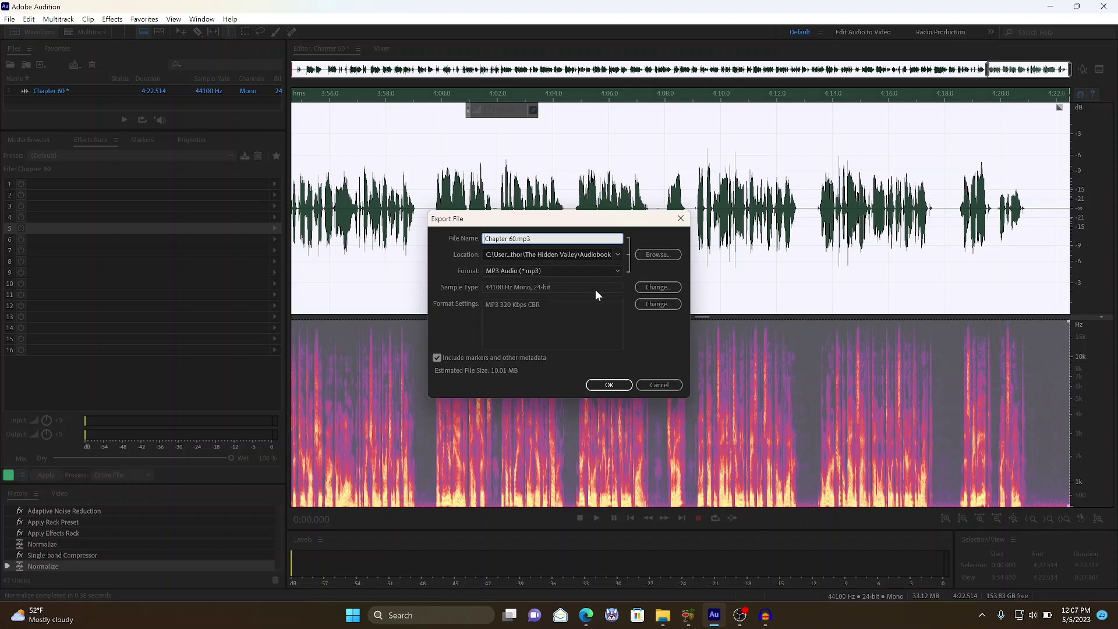
{"action": "left_click", "coordinate": [603, 389]}
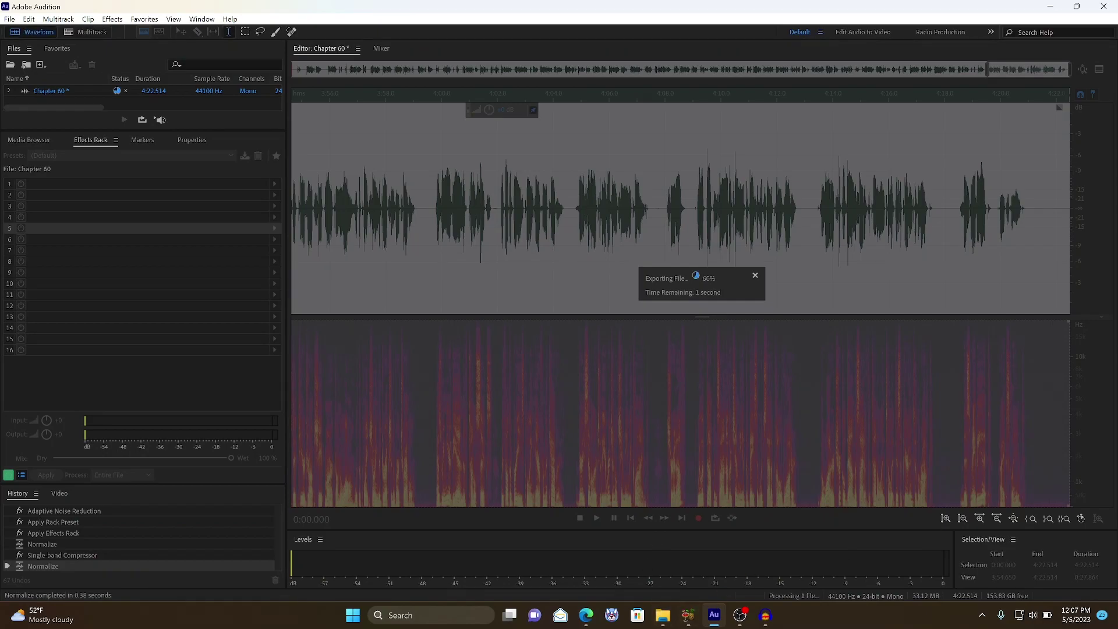
Switch to File Explorer, find the exported Chapter 60 MP3 in the Audiobook folder, and open it with Audacity
{"action": "key", "text": "alt+Tab"}
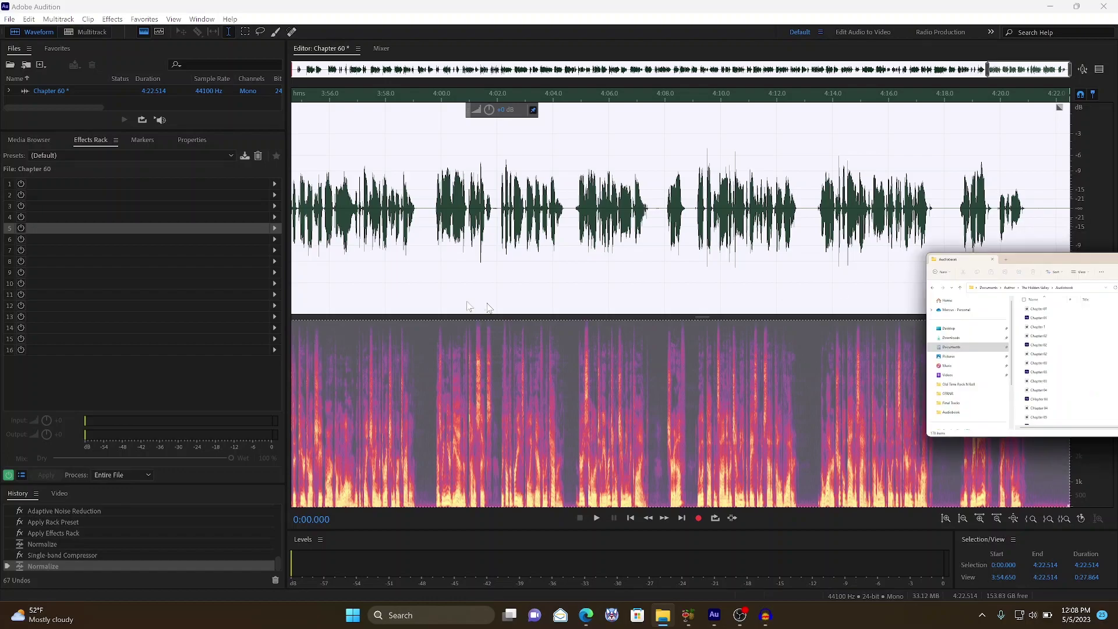
{"action": "left_click_drag", "start_coordinate": [845, 255], "coordinate": [478, 152]}
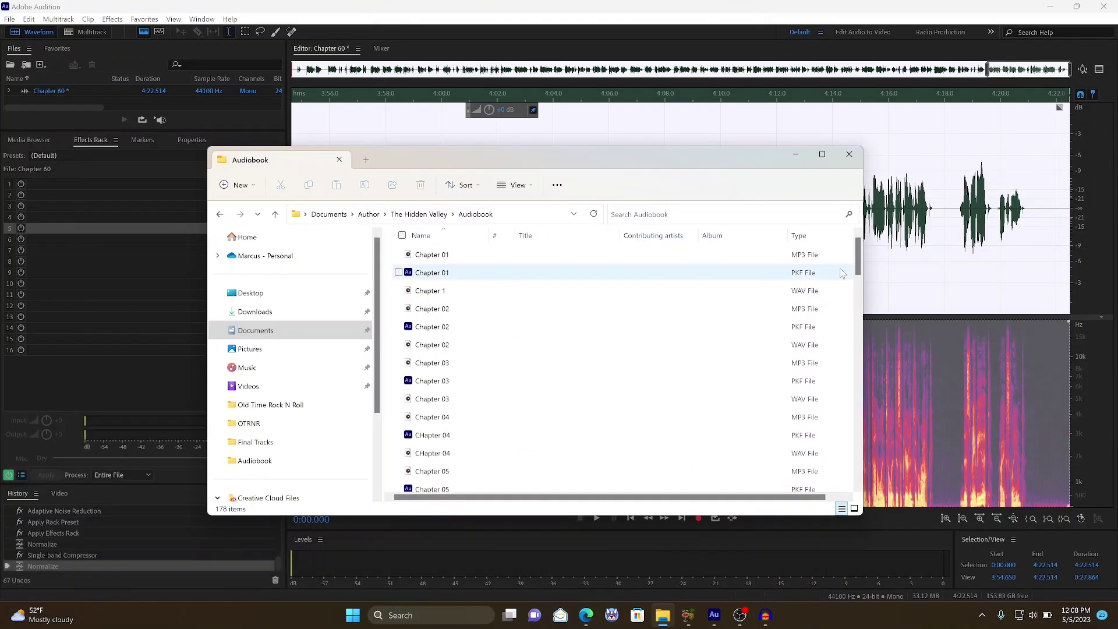
{"action": "scroll", "coordinate": [847, 446], "scroll_direction": "down", "scroll_amount": 20}
{"action": "scroll", "coordinate": [847, 446], "scroll_direction": "up", "scroll_amount": 20}
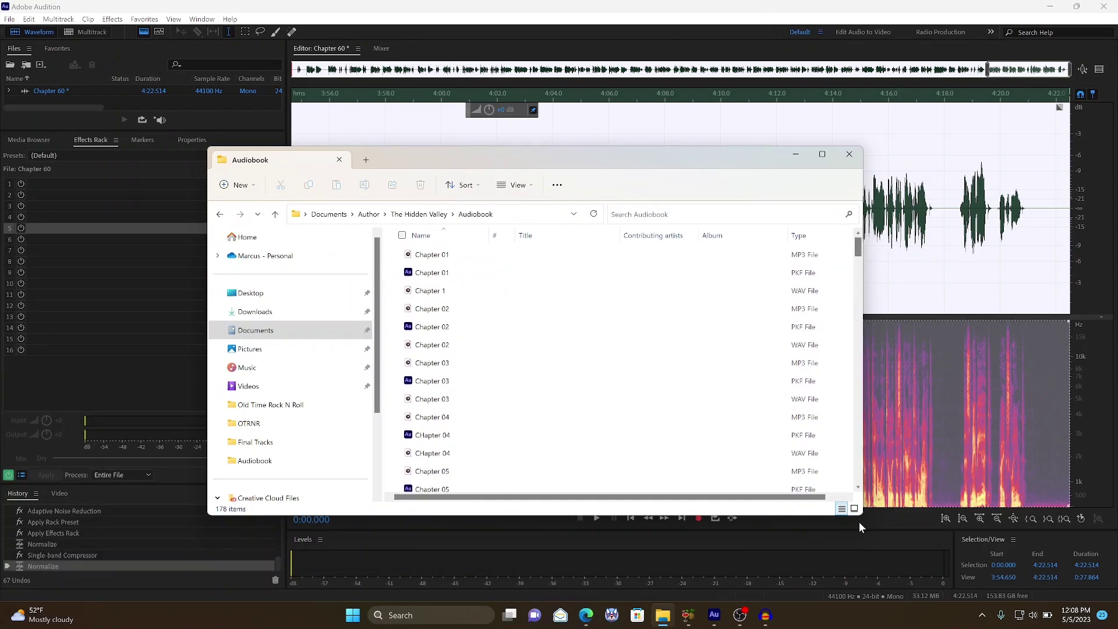
{"action": "left_click_drag", "start_coordinate": [859, 267], "coordinate": [860, 482]}
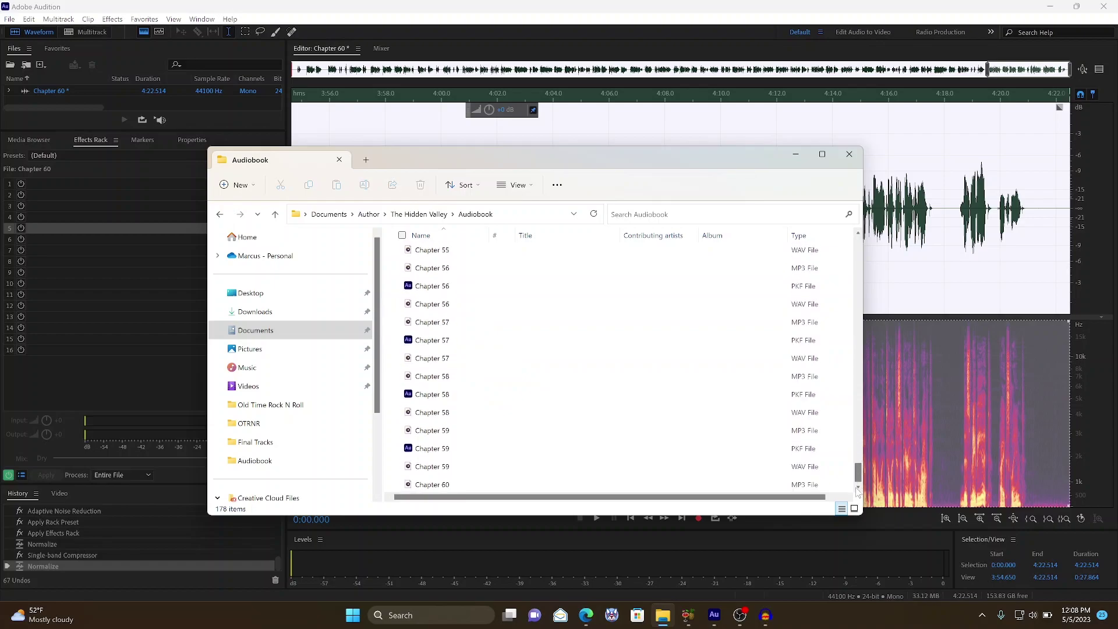
{"action": "left_click", "coordinate": [452, 486]}
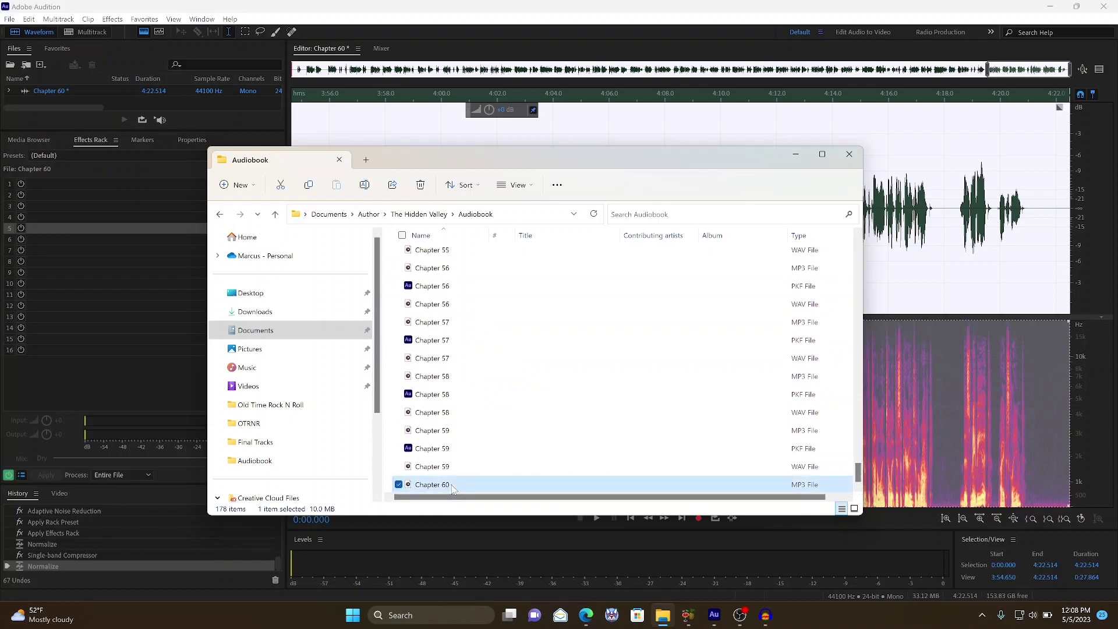
{"action": "right_click", "coordinate": [452, 488]}
{"action": "mouse_move", "coordinate": [527, 335]}
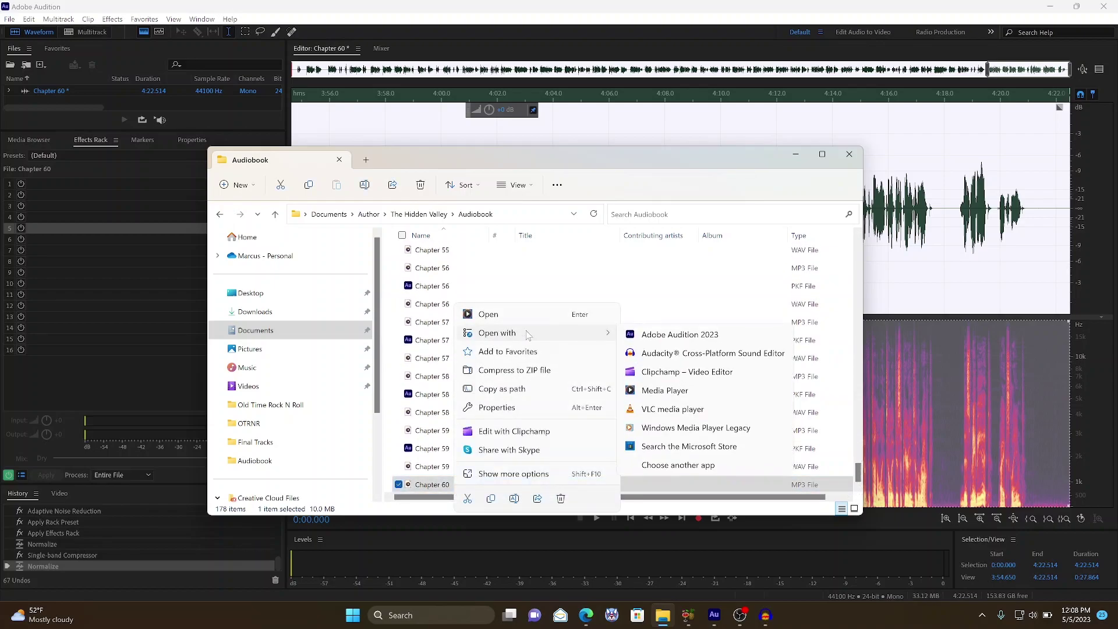
{"action": "left_click", "coordinate": [690, 355]}
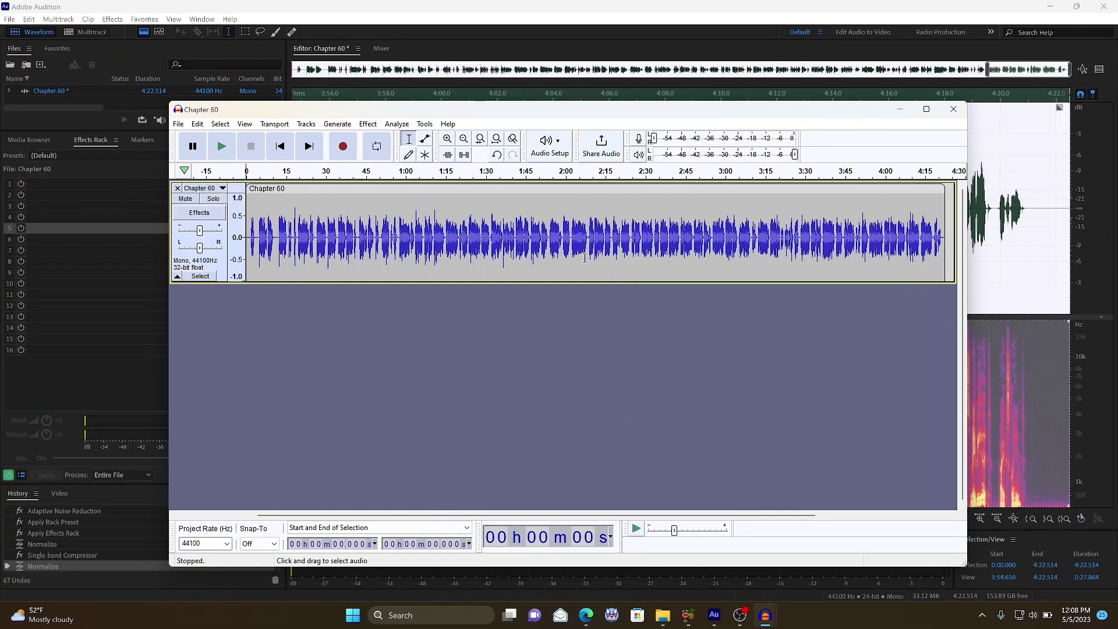
Run ACX Check on the entire Chapter 60 track, then close the Audacity project without saving
{"action": "key", "text": "ctrl+a"}
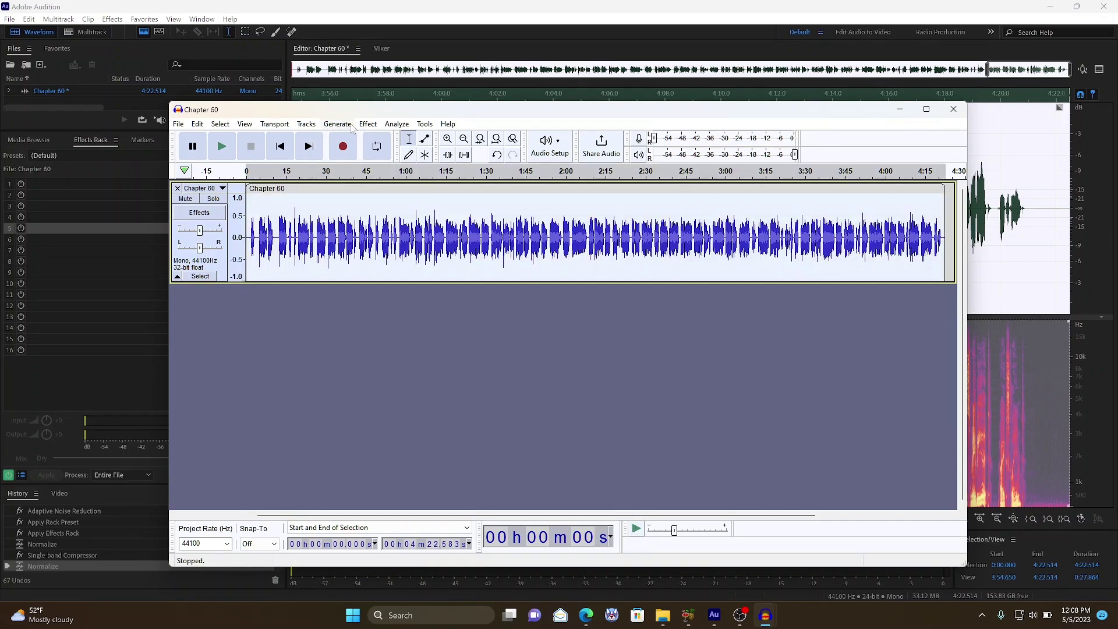
{"action": "left_click", "coordinate": [396, 124]}
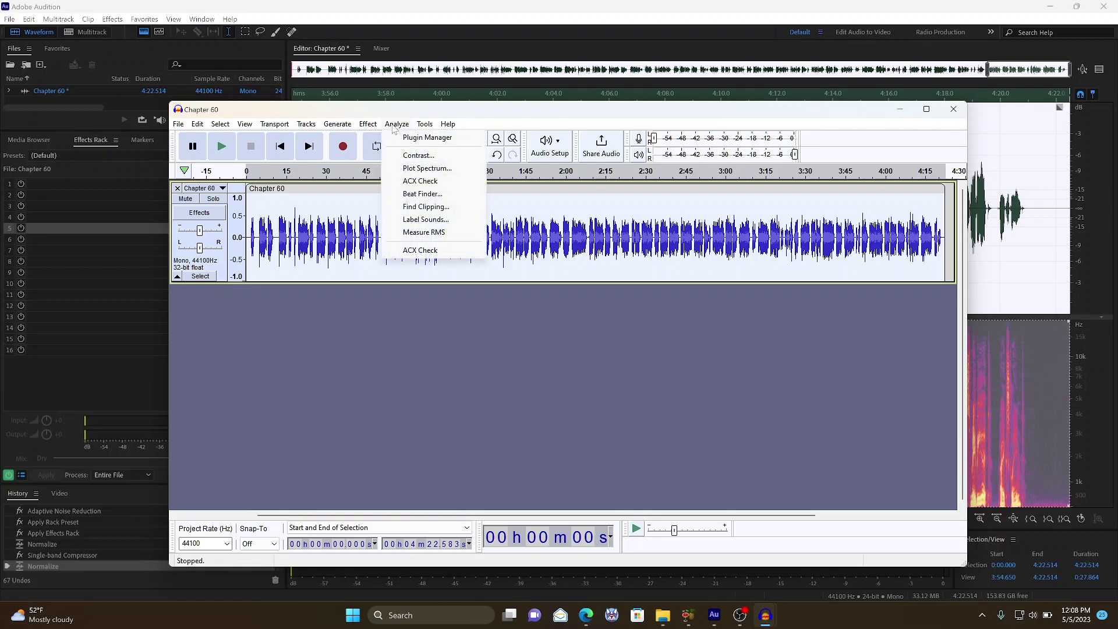
{"action": "left_click", "coordinate": [428, 183]}
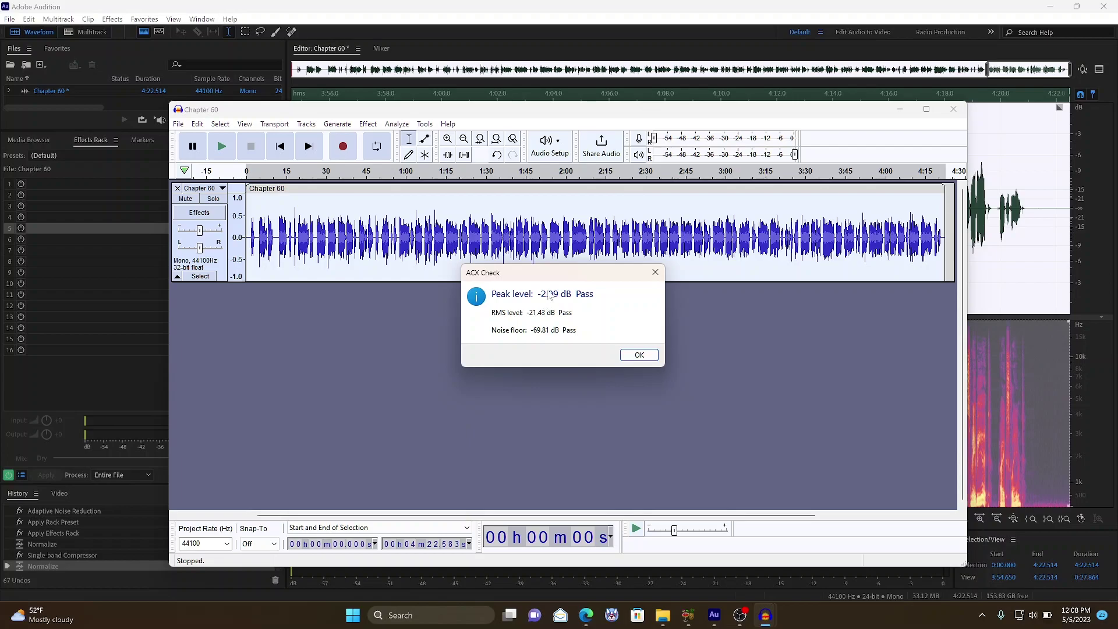
{"action": "left_click", "coordinate": [635, 355]}
{"action": "left_click", "coordinate": [954, 109]}
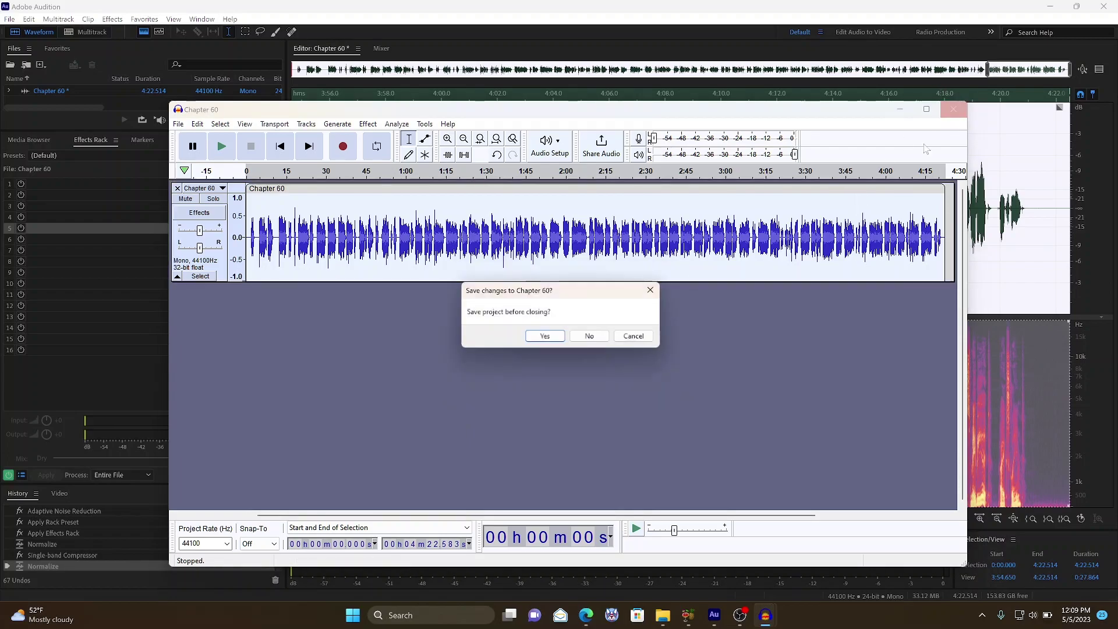
{"action": "left_click", "coordinate": [593, 338]}
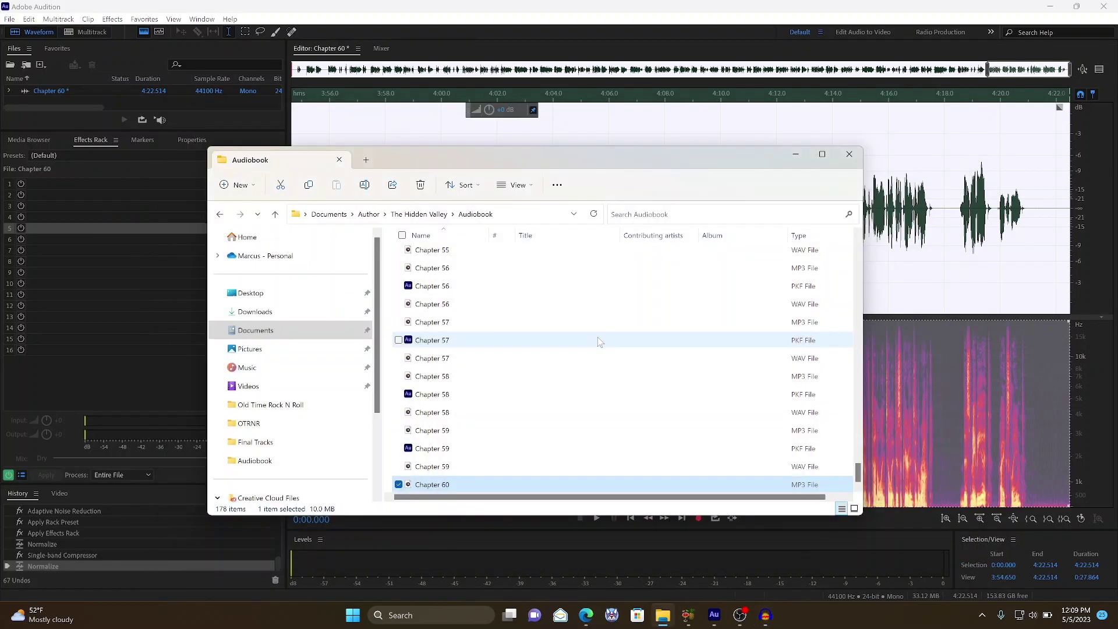
In Adobe Audition, save the recording as Chapter 60.wav in 24-bit Wave PCM format and close the file
{"action": "left_click", "coordinate": [9, 19]}
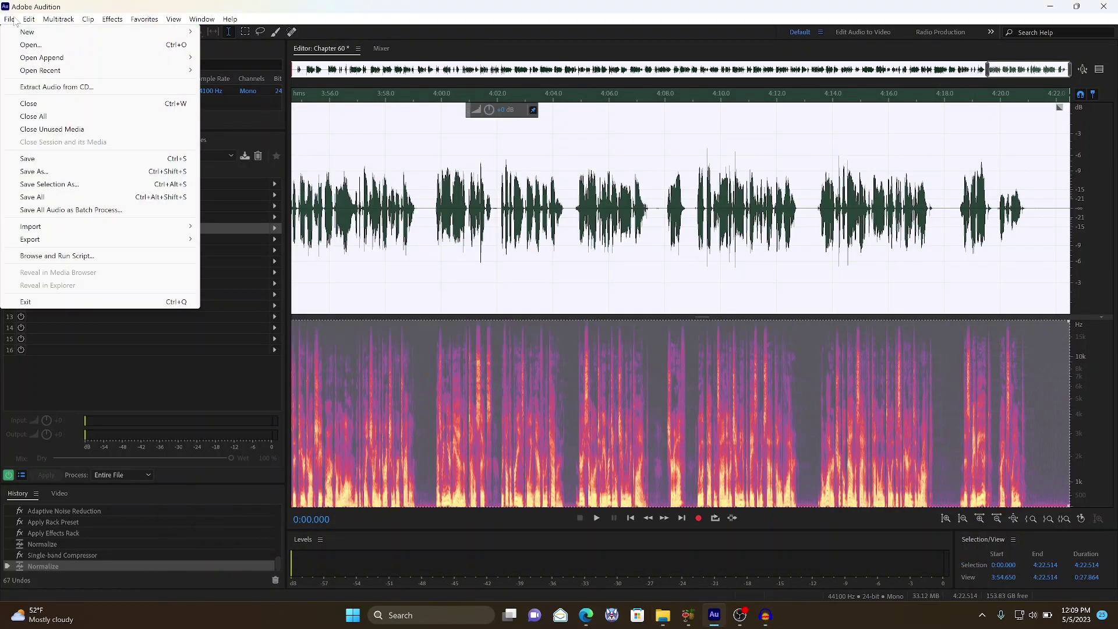
{"action": "left_click", "coordinate": [47, 160]}
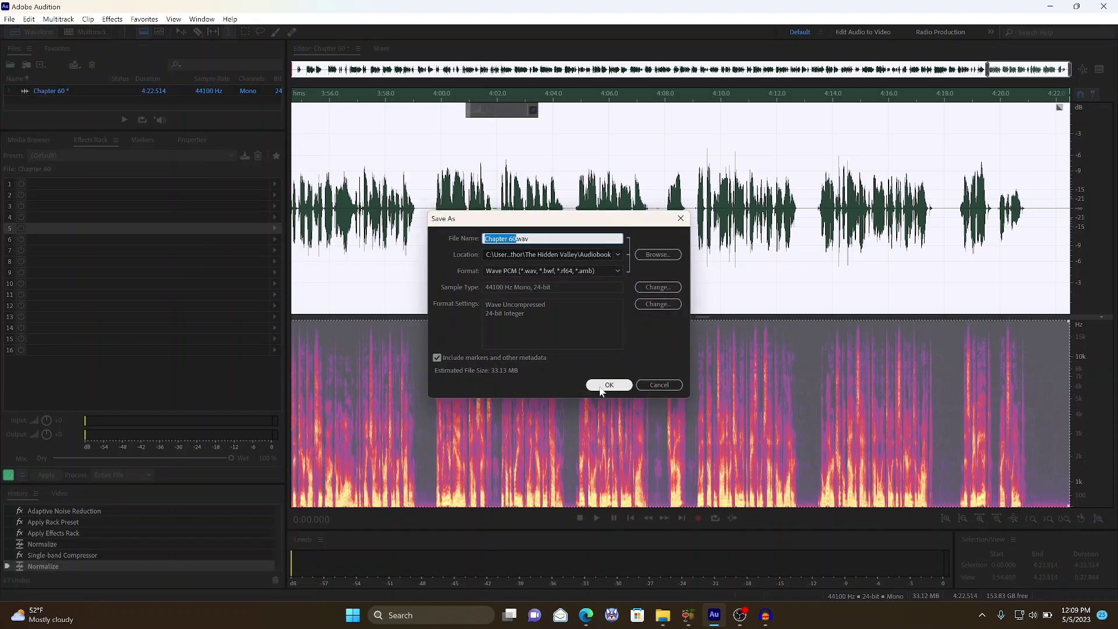
{"action": "left_click", "coordinate": [609, 385]}
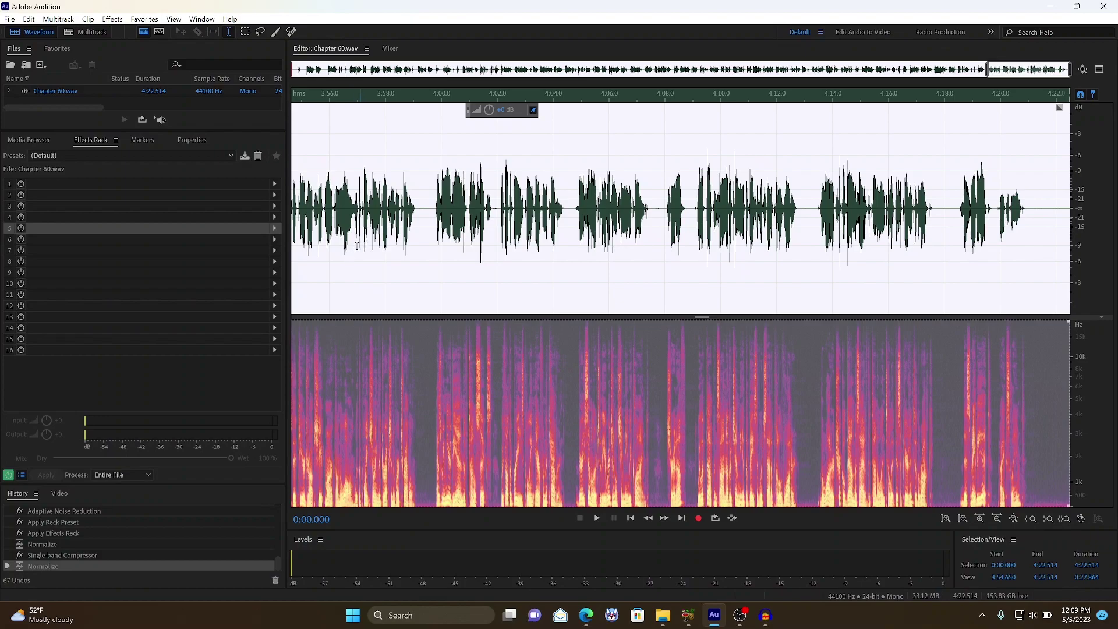
{"action": "left_click", "coordinate": [10, 22]}
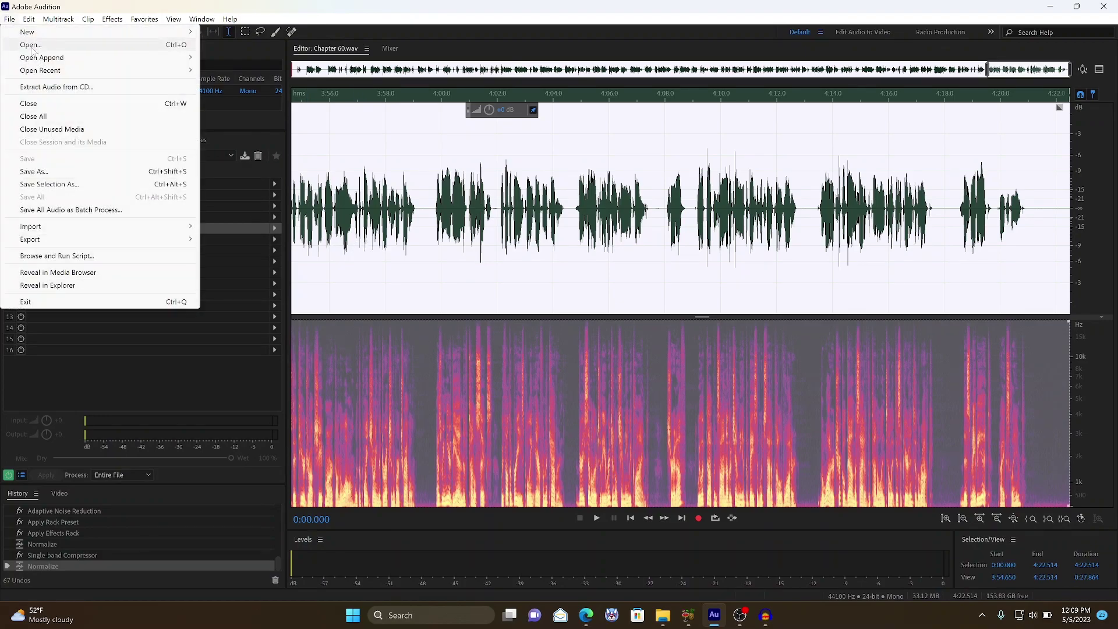
{"action": "left_click", "coordinate": [46, 103]}
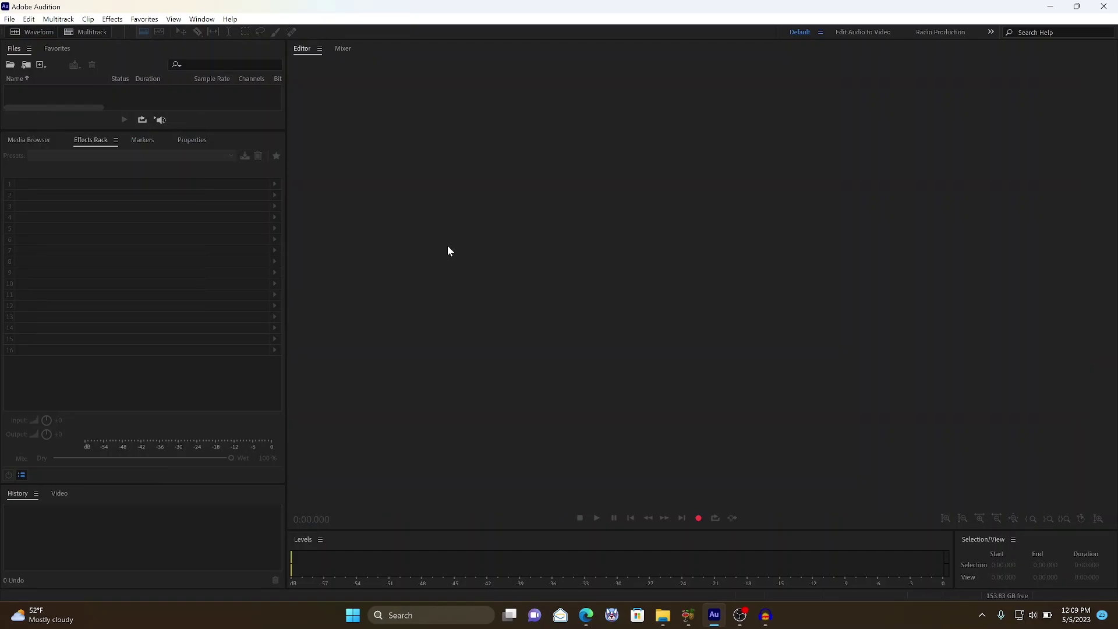